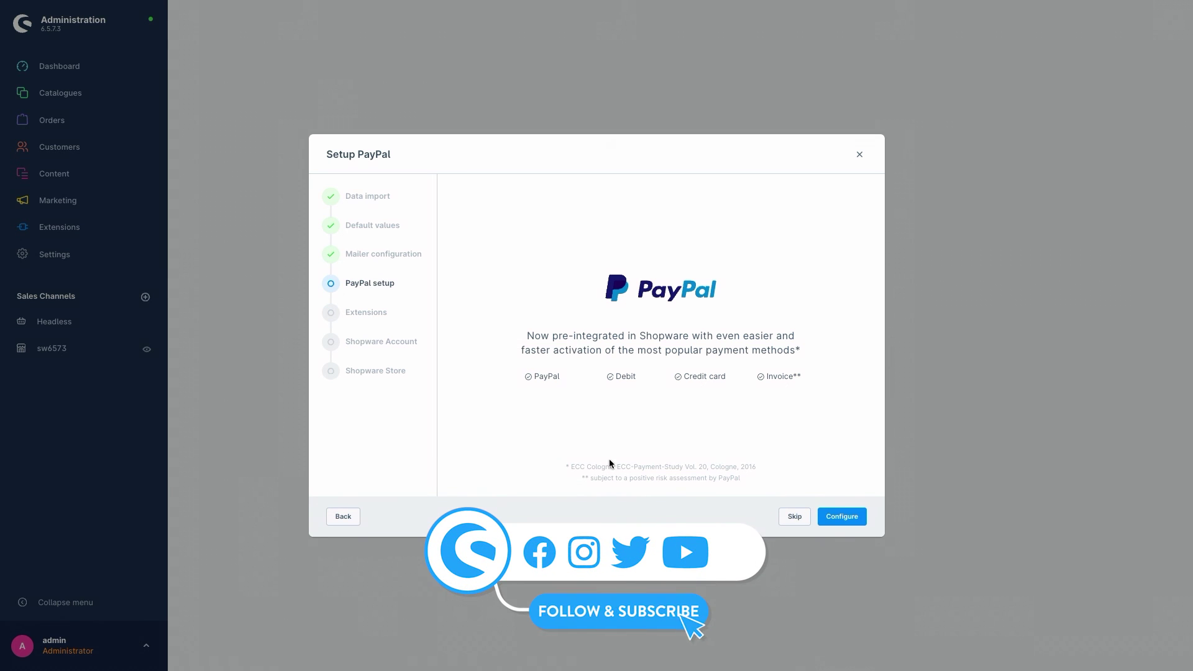
Close the PayPal setup wizard and activate the PayPal for Shopware 6 extension in the installed extensions list.
{"action": "left_click", "coordinate": [857, 157]}
{"action": "mouse_move", "coordinate": [165, 240]}
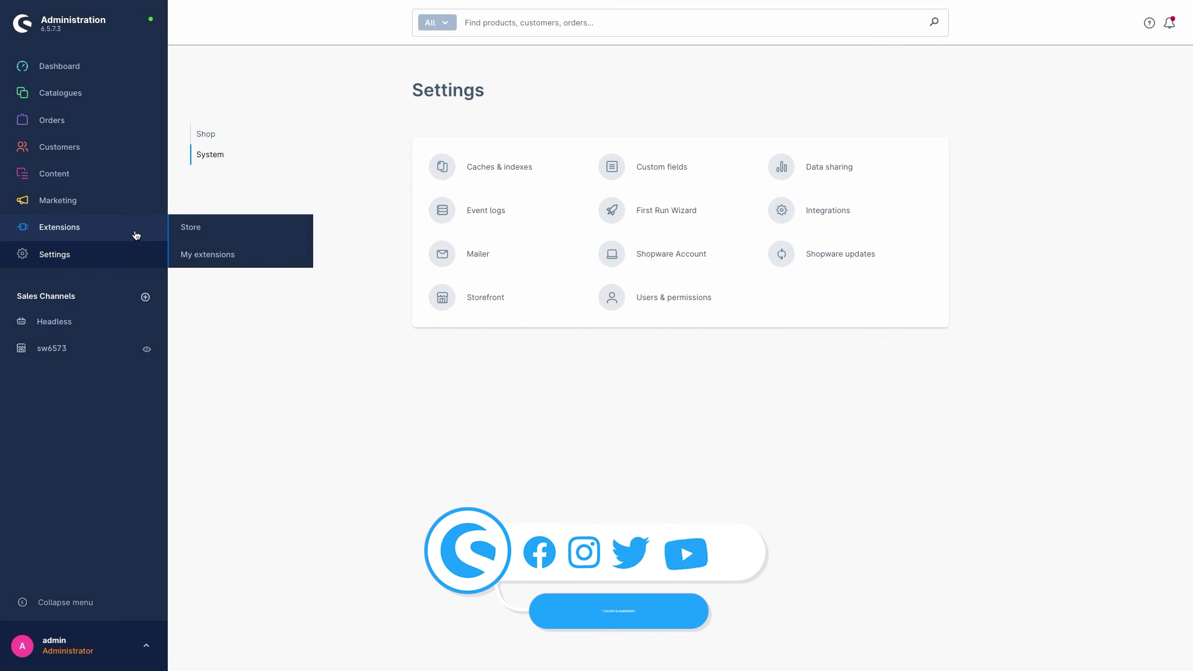
{"action": "left_click", "coordinate": [212, 256]}
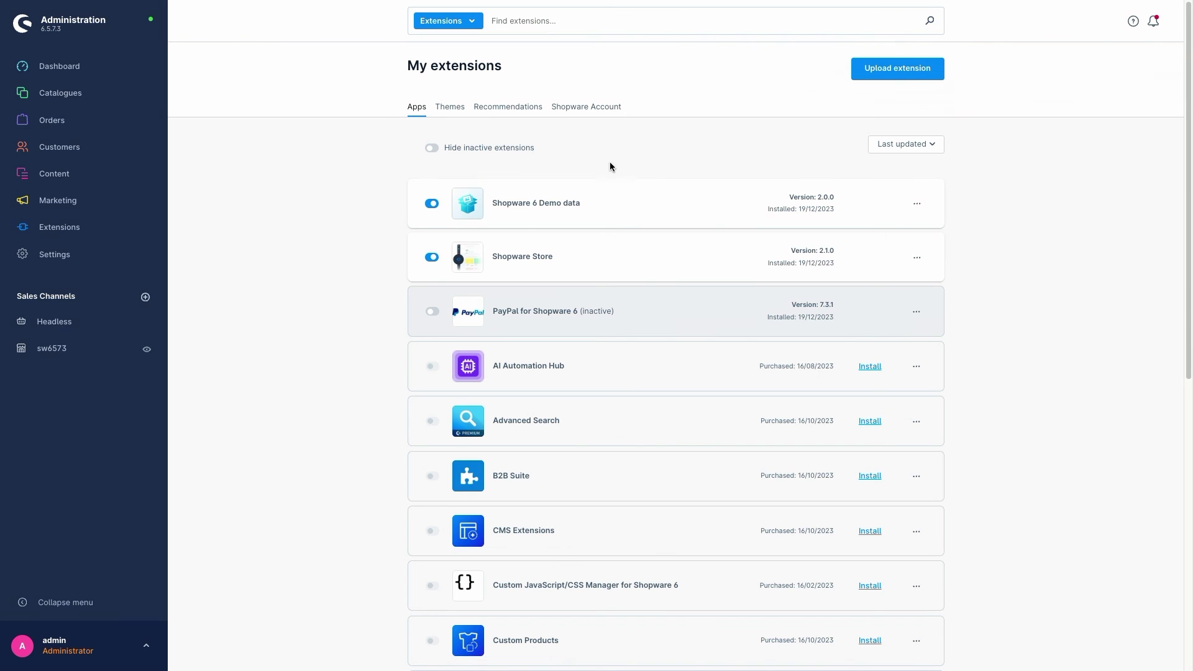
{"action": "left_click", "coordinate": [432, 312]}
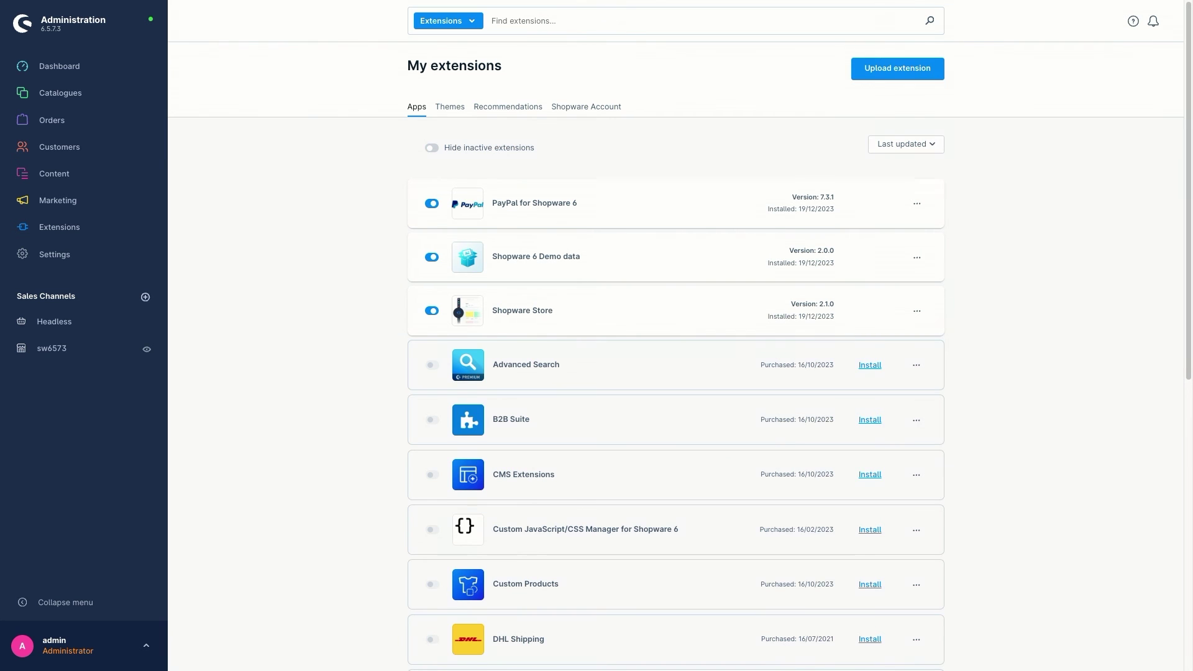
Open the PayPal extension's settings and view the sales channels available for the configuration, keeping All Sales Channels.
{"action": "left_click", "coordinate": [60, 227]}
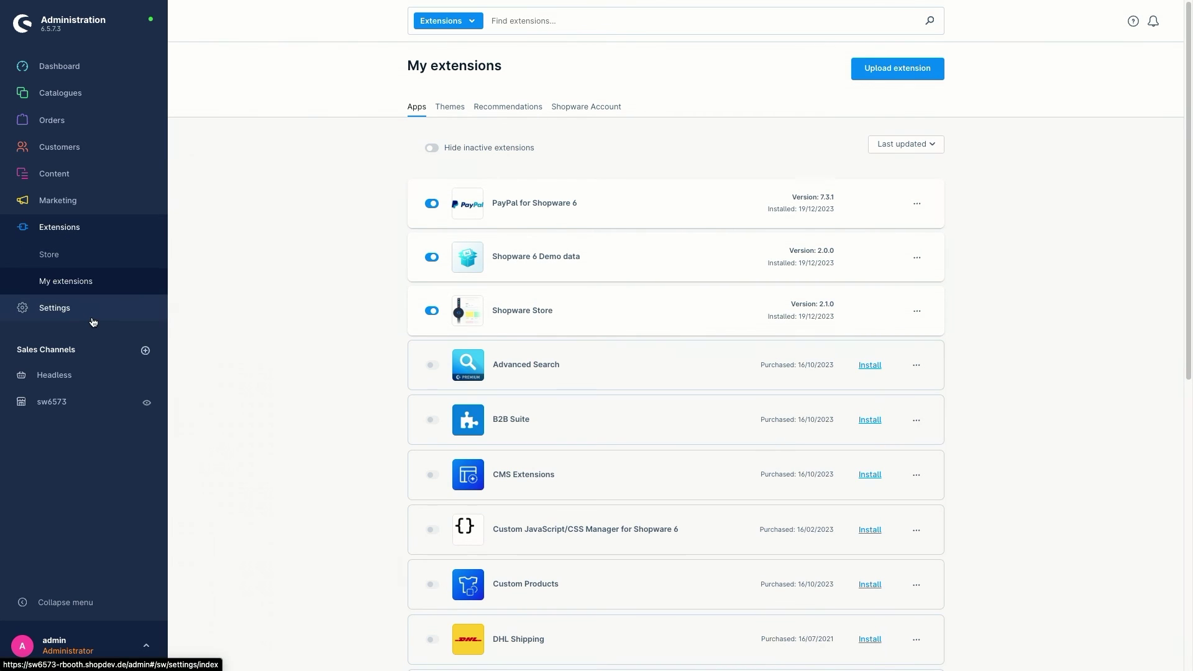
{"action": "left_click", "coordinate": [92, 322]}
{"action": "left_click", "coordinate": [221, 180]}
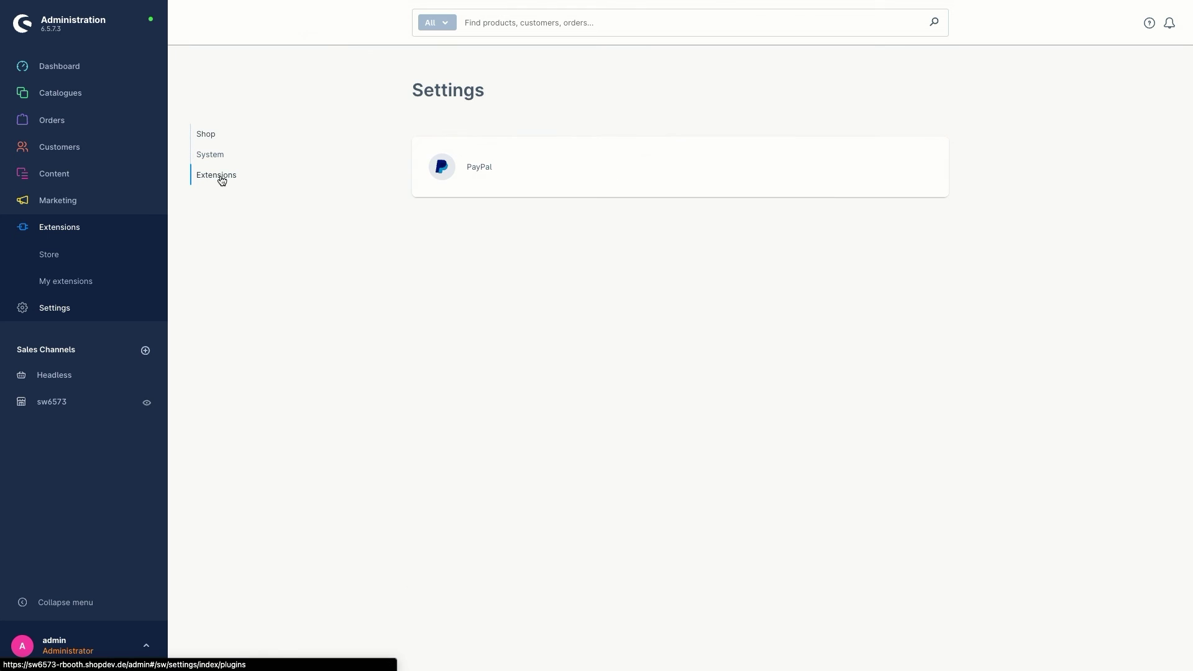
{"action": "left_click", "coordinate": [474, 177]}
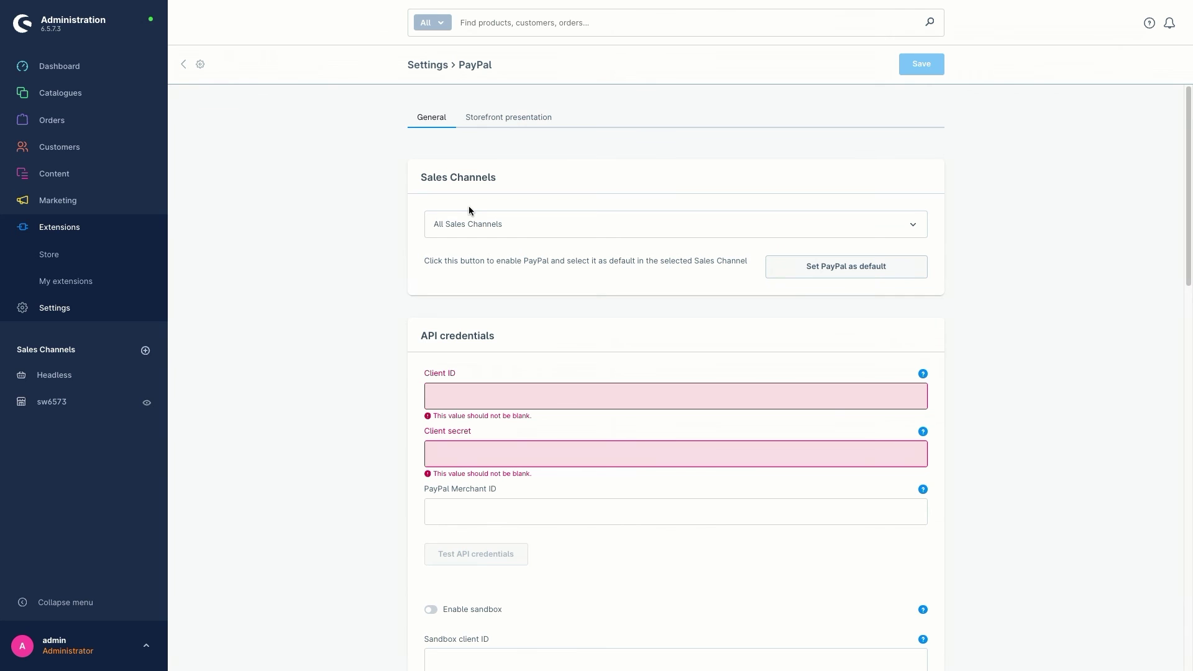
{"action": "left_click", "coordinate": [479, 225]}
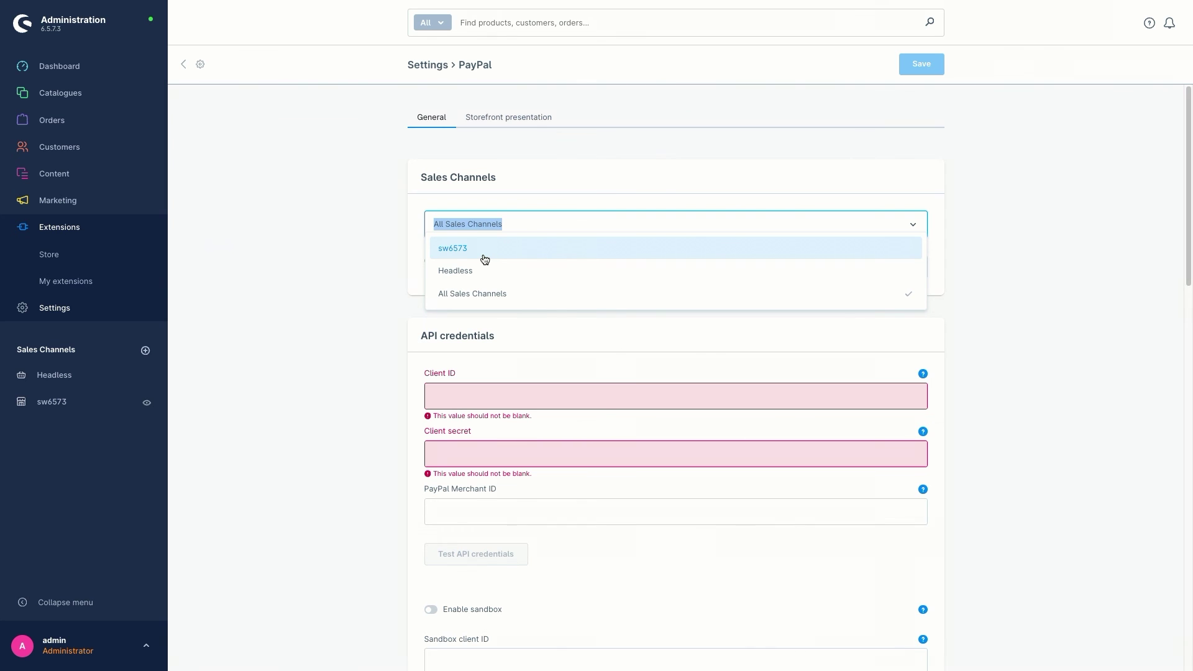
{"action": "left_click", "coordinate": [381, 230]}
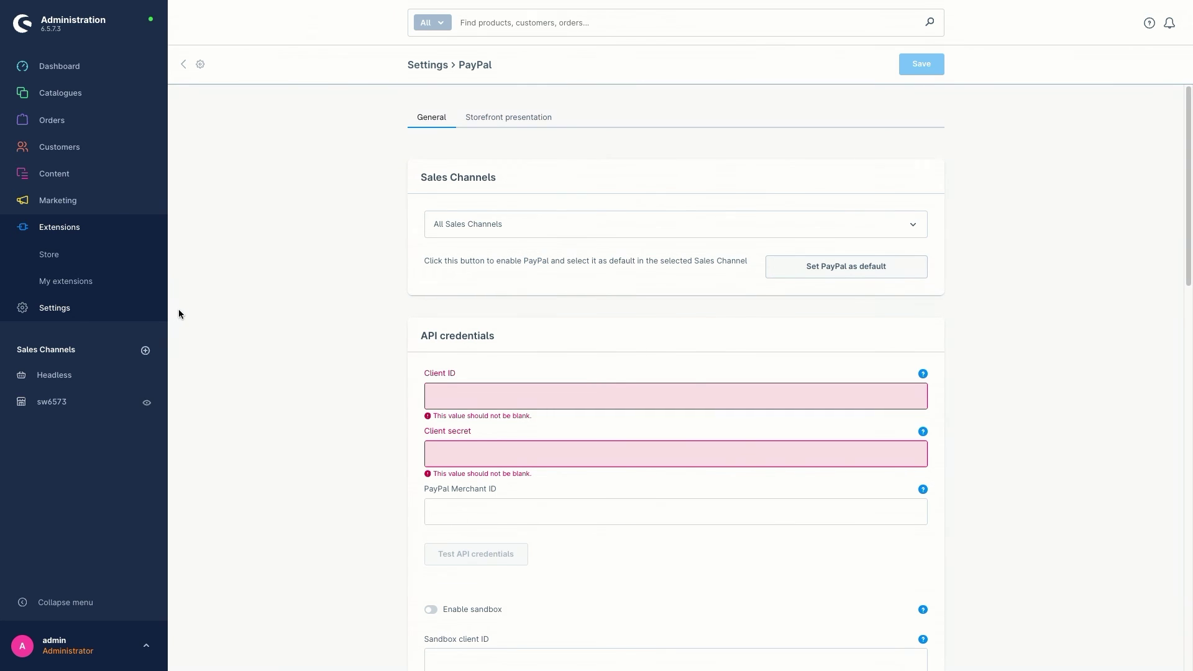
Open the shop's payment methods settings and review the PayPal Checkout account connection options and individual payment methods.
{"action": "left_click", "coordinate": [149, 311]}
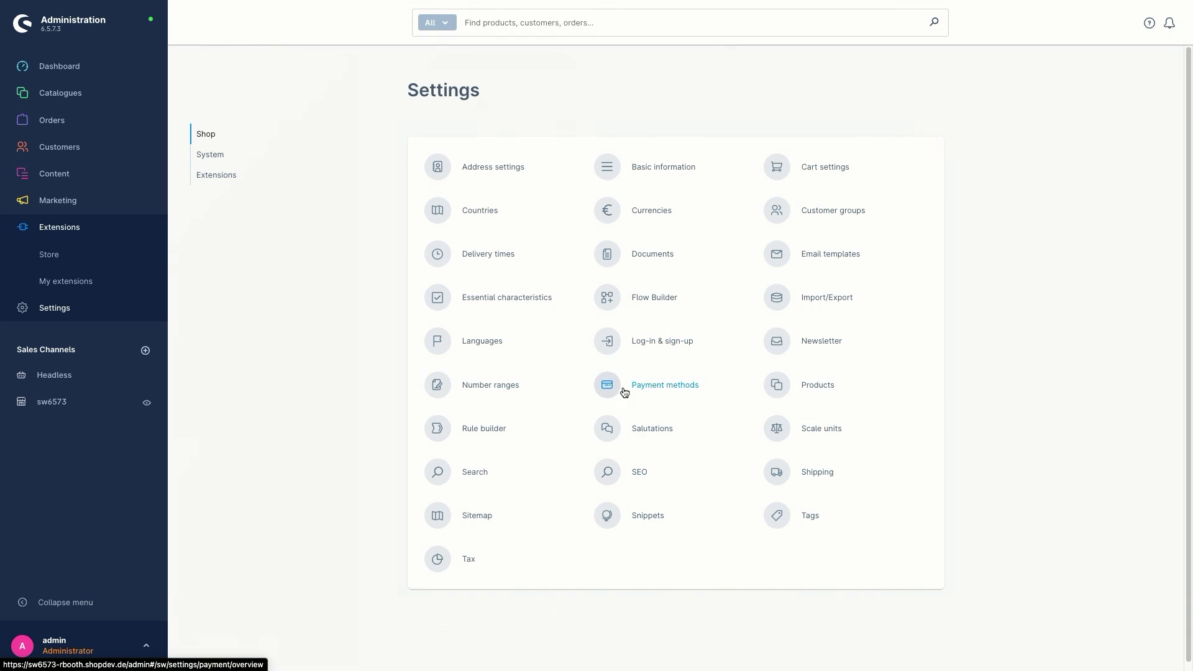
{"action": "left_click", "coordinate": [660, 387]}
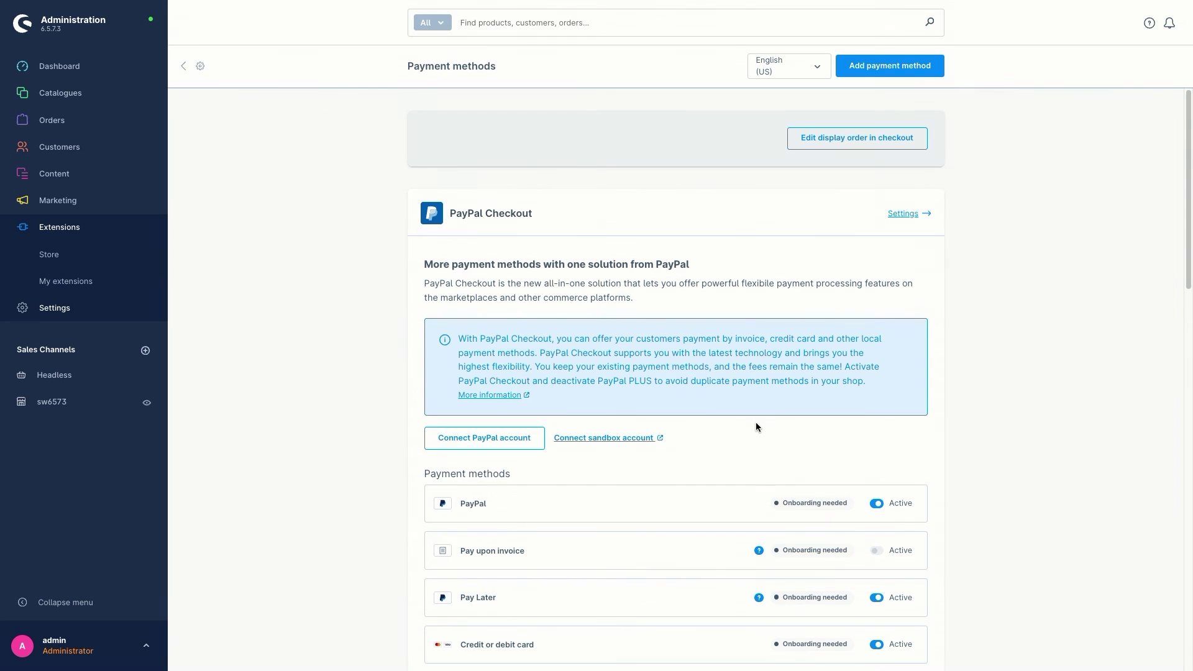
{"action": "scroll", "coordinate": [754, 422], "scroll_direction": "down", "scroll_amount": 1}
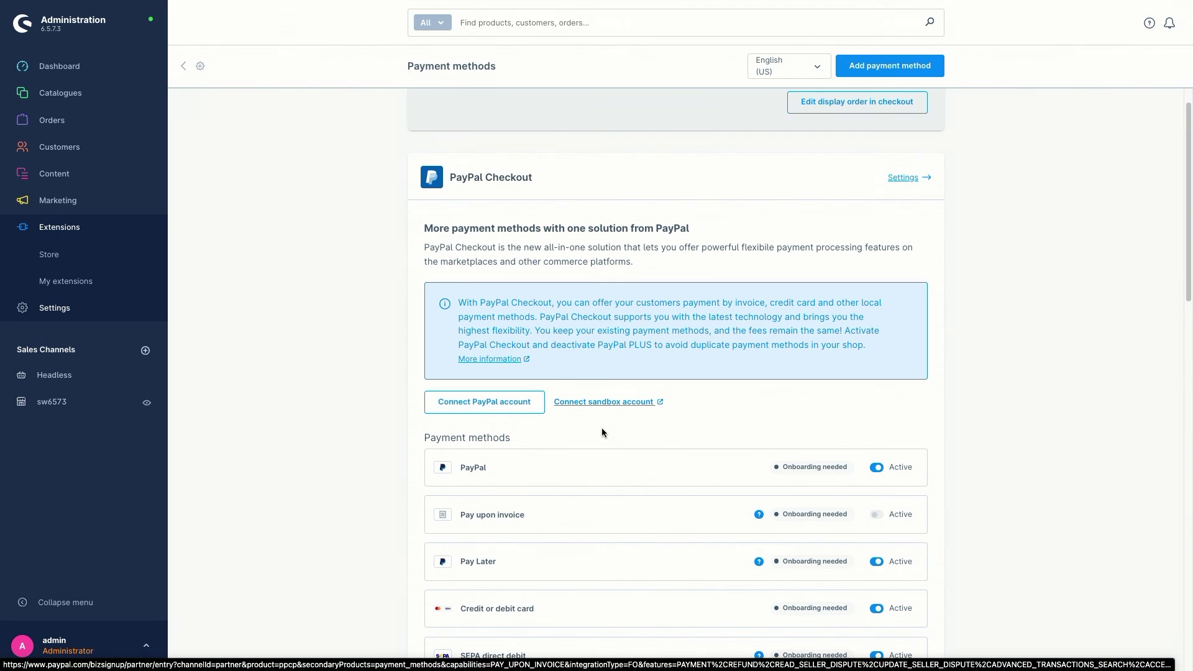
{"action": "scroll", "coordinate": [586, 422], "scroll_direction": "down", "scroll_amount": 1}
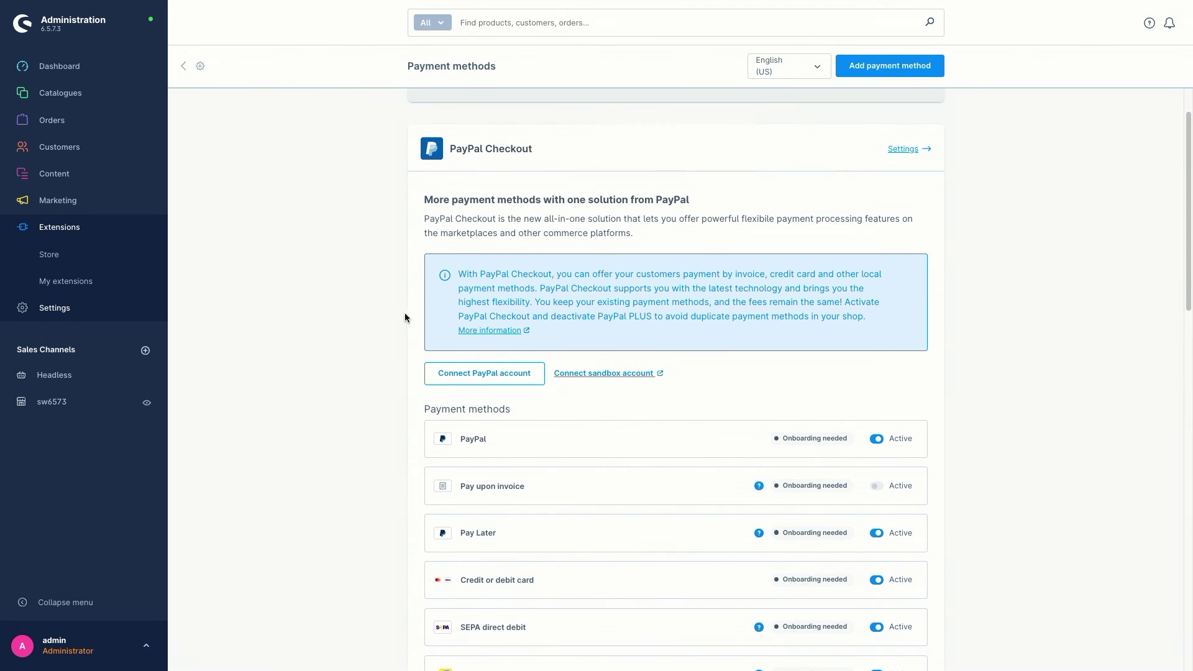
{"action": "scroll", "coordinate": [382, 209], "scroll_direction": "up", "scroll_amount": 2}
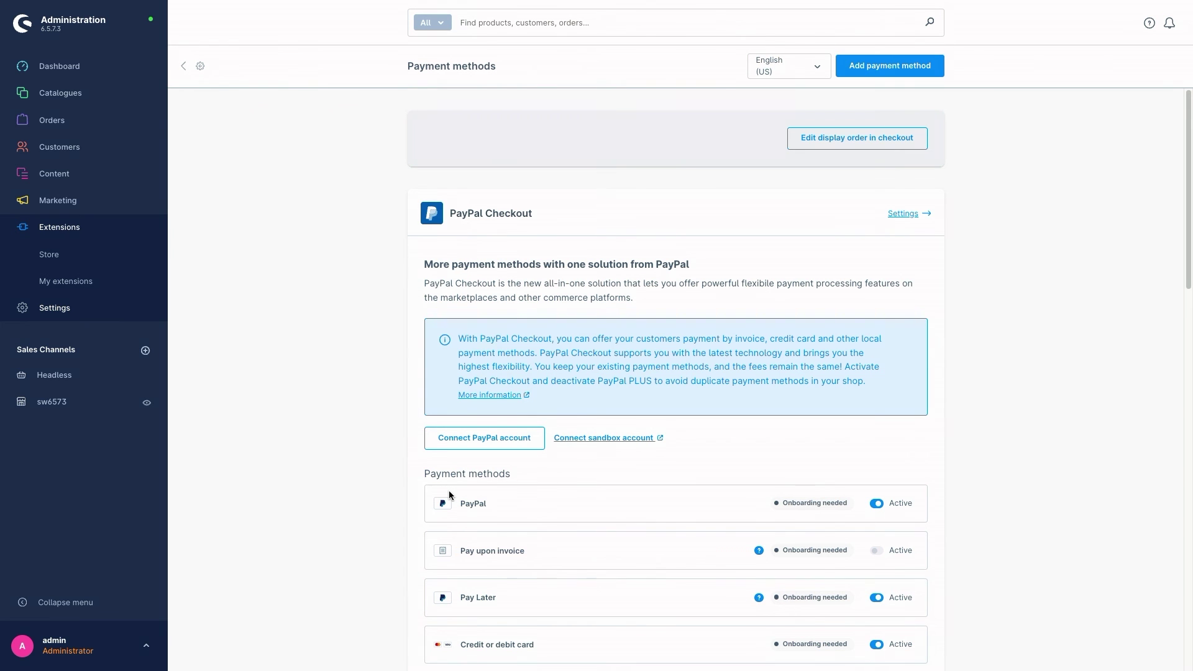
{"action": "scroll", "coordinate": [452, 495], "scroll_direction": "down", "scroll_amount": 1}
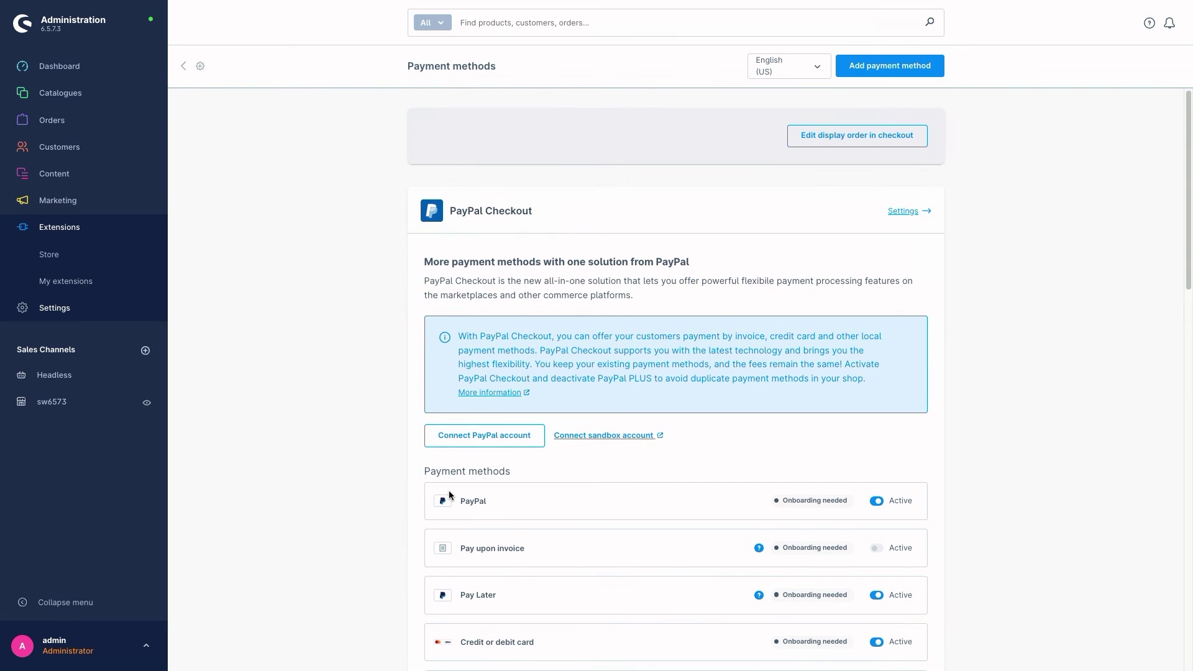
{"action": "scroll", "coordinate": [451, 496], "scroll_direction": "down", "scroll_amount": 1}
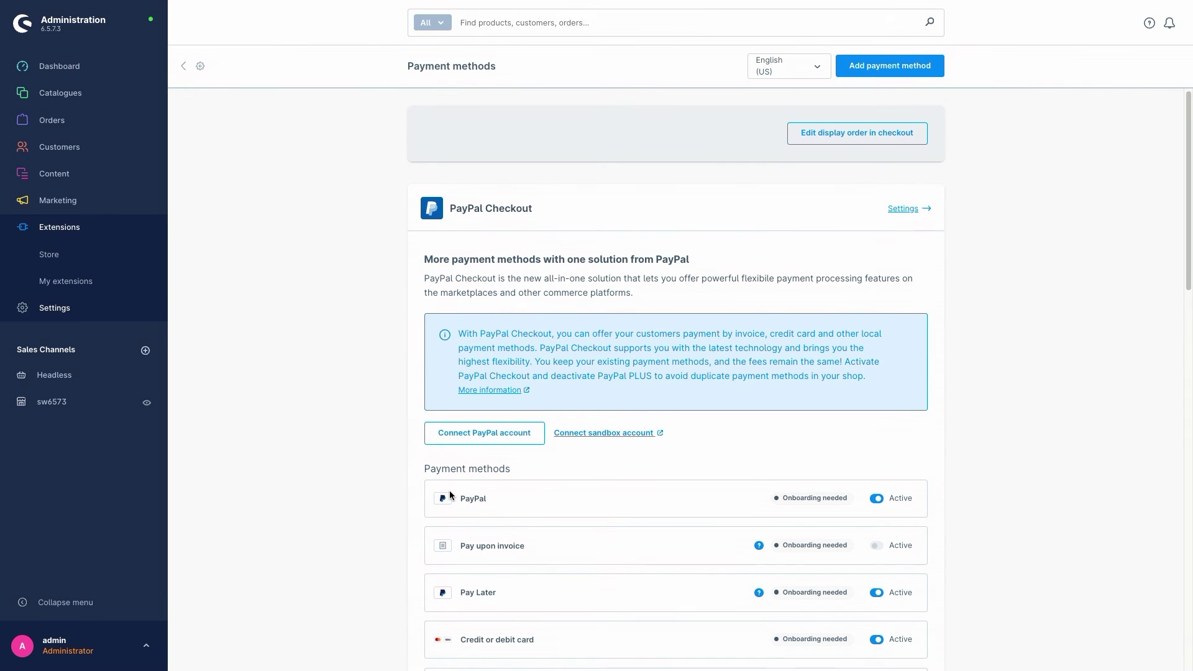
{"action": "scroll", "coordinate": [509, 527], "scroll_direction": "down", "scroll_amount": 3}
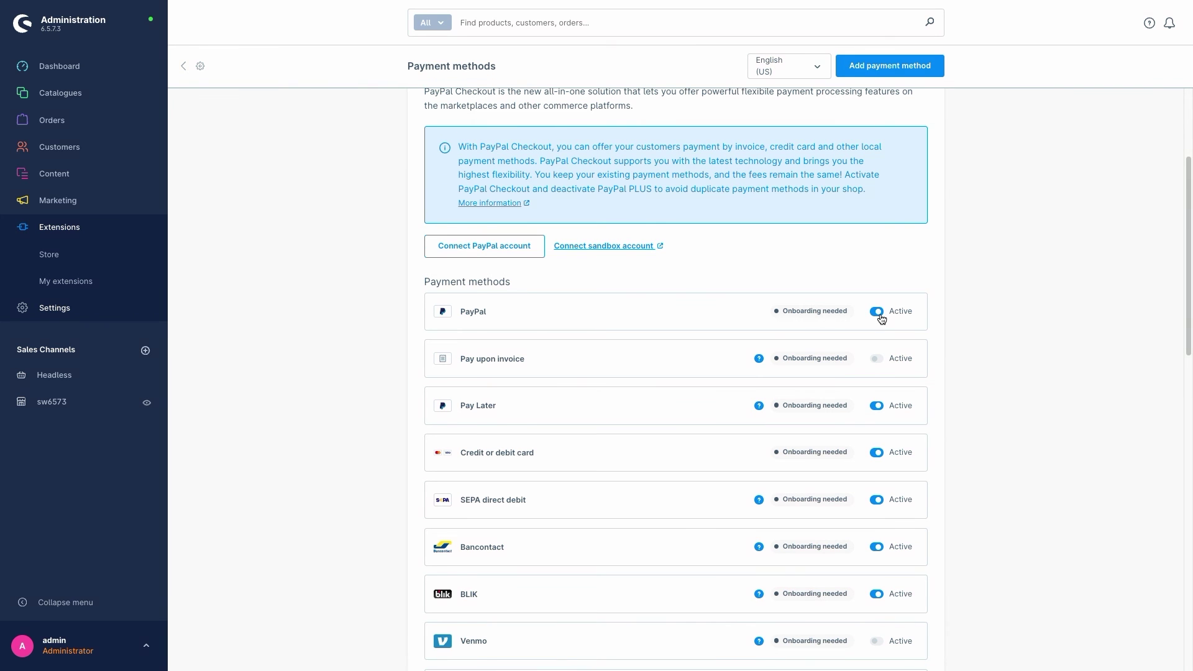
{"action": "scroll", "coordinate": [881, 318], "scroll_direction": "up", "scroll_amount": 3}
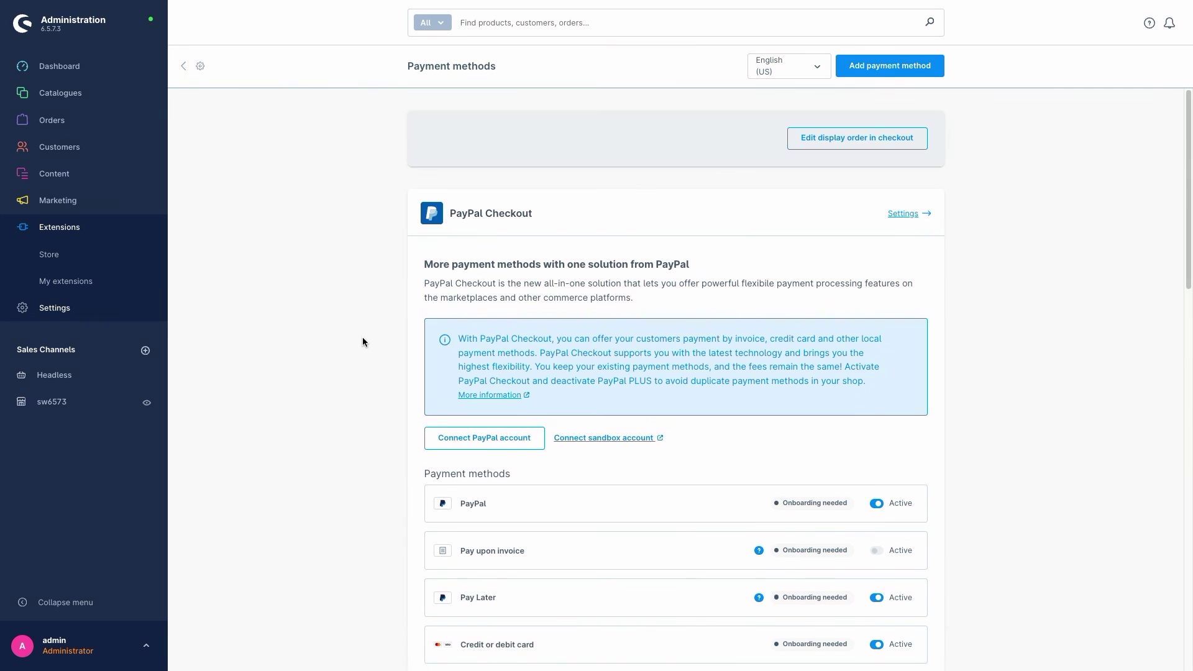
Return to the PayPal configuration page within the extension settings.
{"action": "left_click", "coordinate": [103, 315]}
{"action": "left_click", "coordinate": [207, 179]}
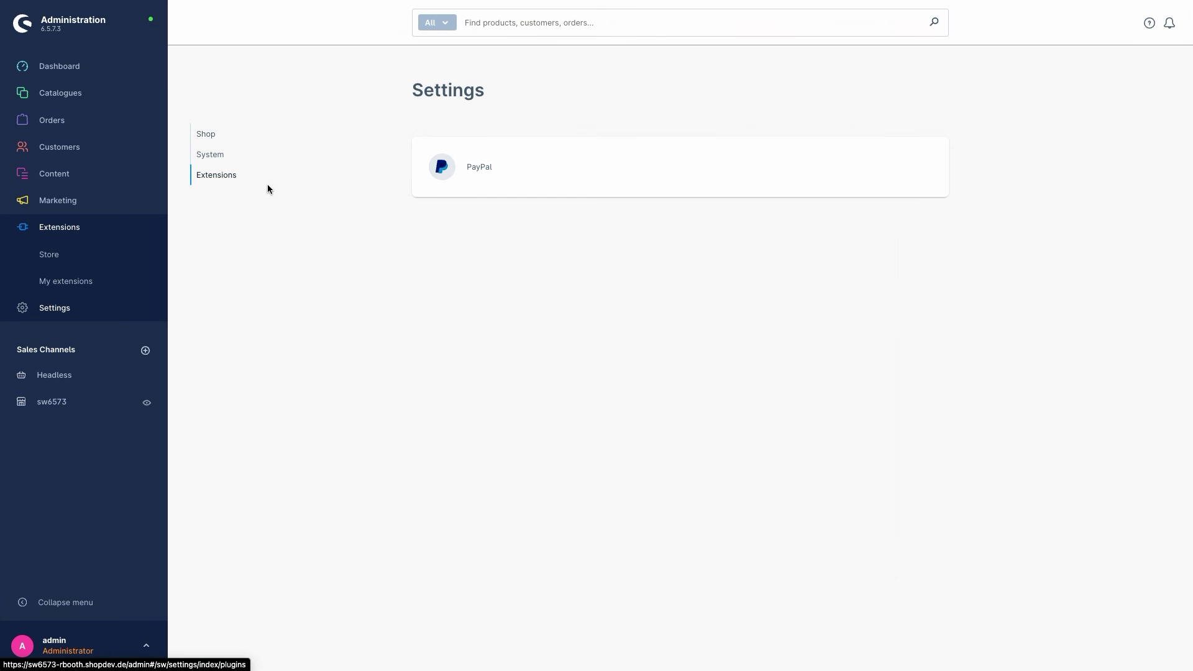
{"action": "left_click", "coordinate": [470, 164]}
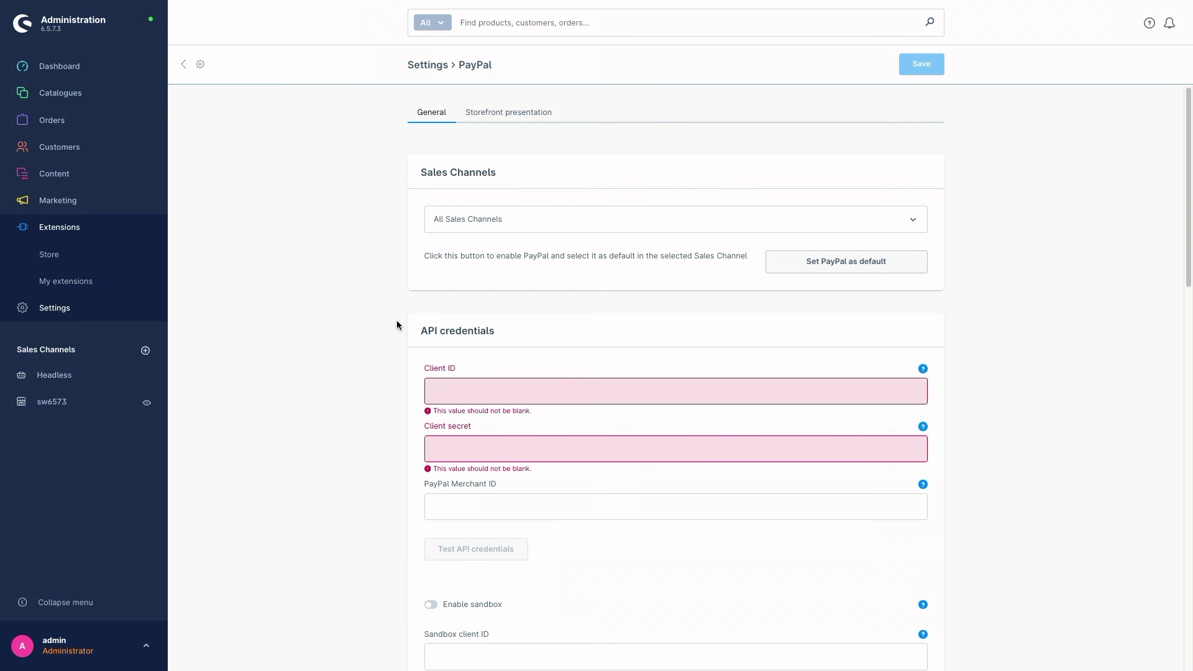
Examine the API credentials section, including the live credential fields, the sandbox switch and the sandbox credential fields.
{"action": "scroll", "coordinate": [398, 323], "scroll_direction": "down", "scroll_amount": 1}
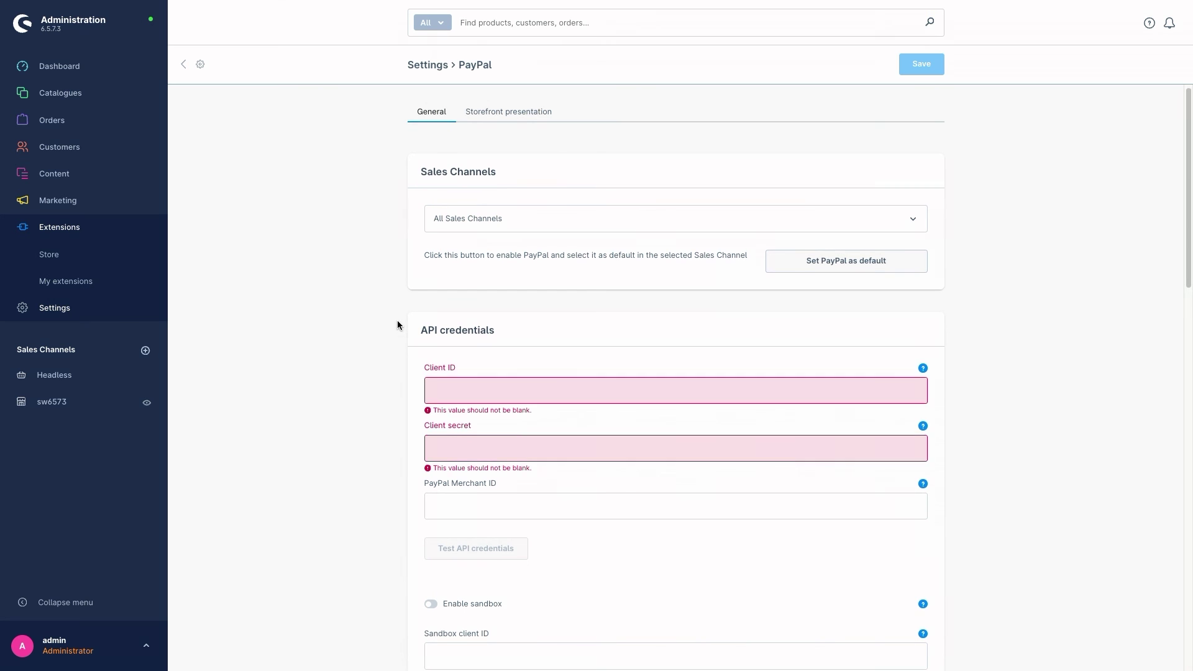
{"action": "scroll", "coordinate": [399, 325], "scroll_direction": "down", "scroll_amount": 1}
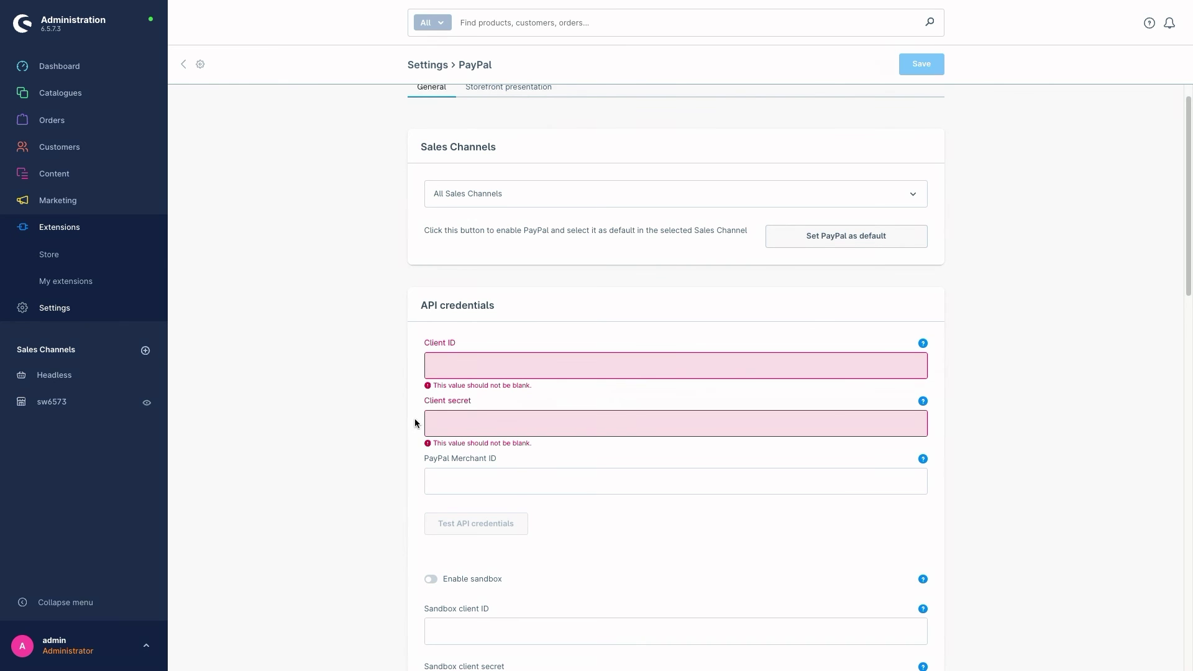
{"action": "scroll", "coordinate": [389, 418], "scroll_direction": "down", "scroll_amount": 2}
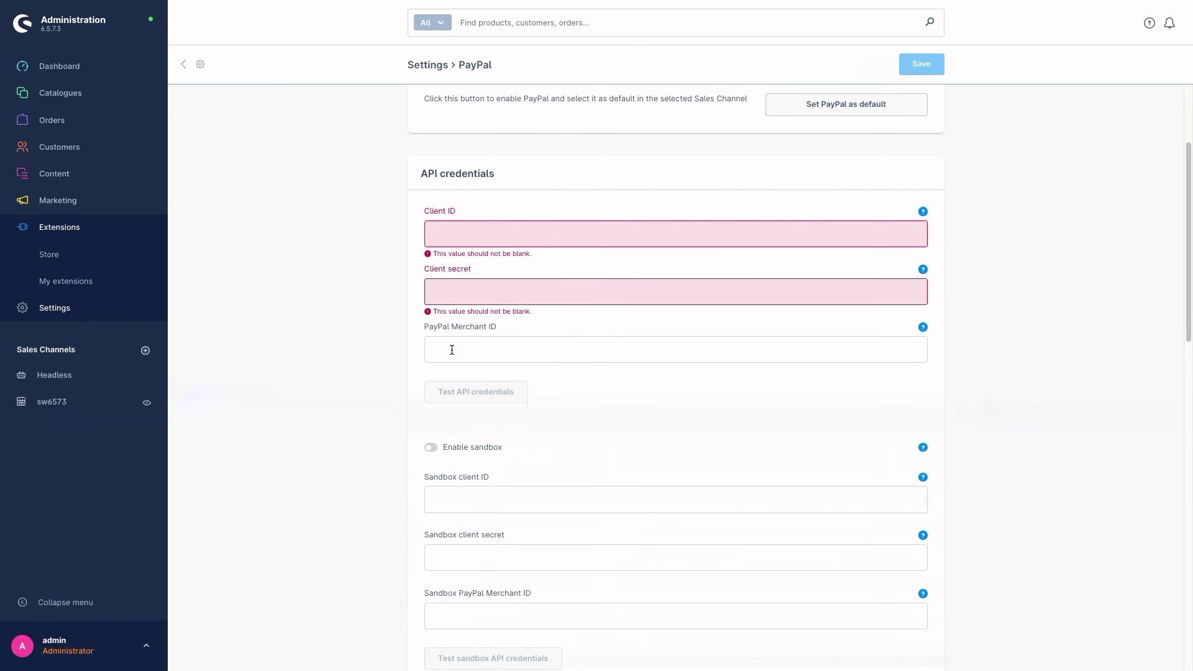
{"action": "scroll", "coordinate": [454, 350], "scroll_direction": "down", "scroll_amount": 1}
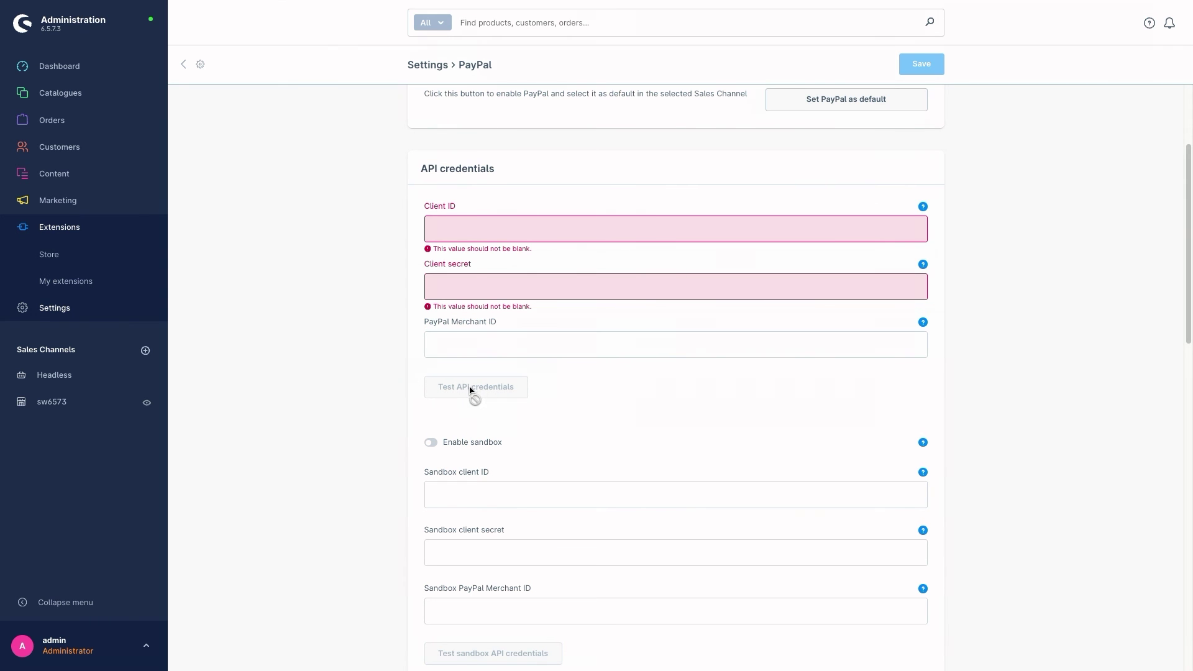
{"action": "scroll", "coordinate": [478, 390], "scroll_direction": "down", "scroll_amount": 2}
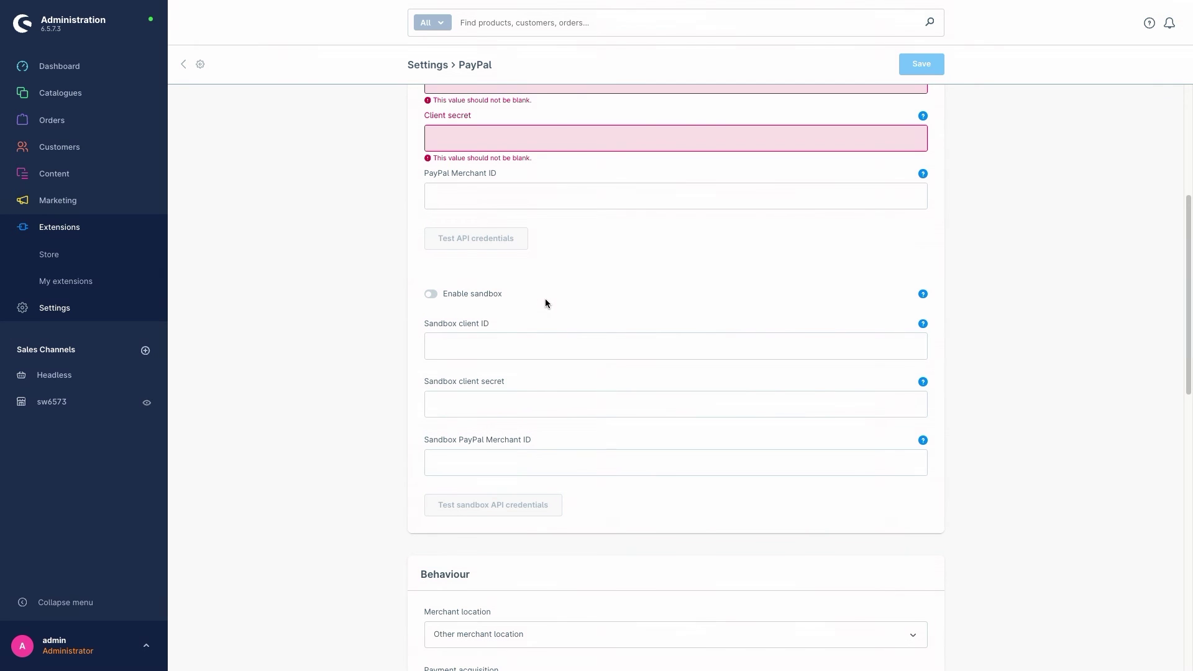
{"action": "scroll", "coordinate": [419, 269], "scroll_direction": "down", "scroll_amount": 1}
{"action": "scroll", "coordinate": [419, 270], "scroll_direction": "up", "scroll_amount": 1}
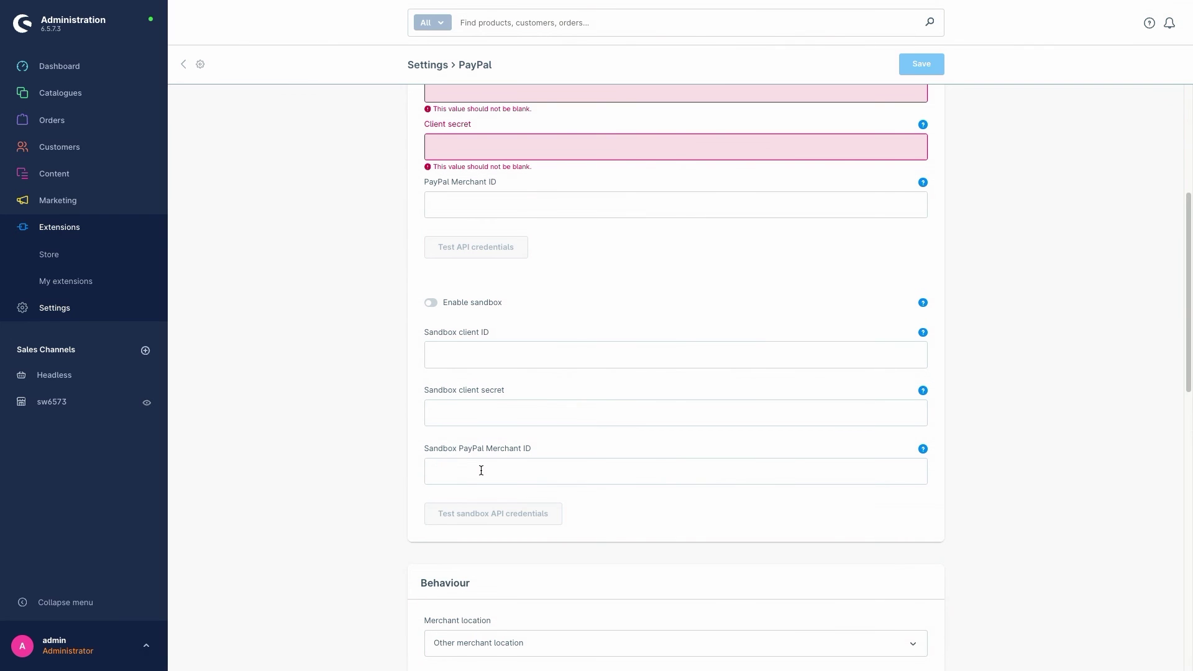
{"action": "scroll", "coordinate": [482, 469], "scroll_direction": "down", "scroll_amount": 1}
{"action": "scroll", "coordinate": [584, 485], "scroll_direction": "down", "scroll_amount": 1}
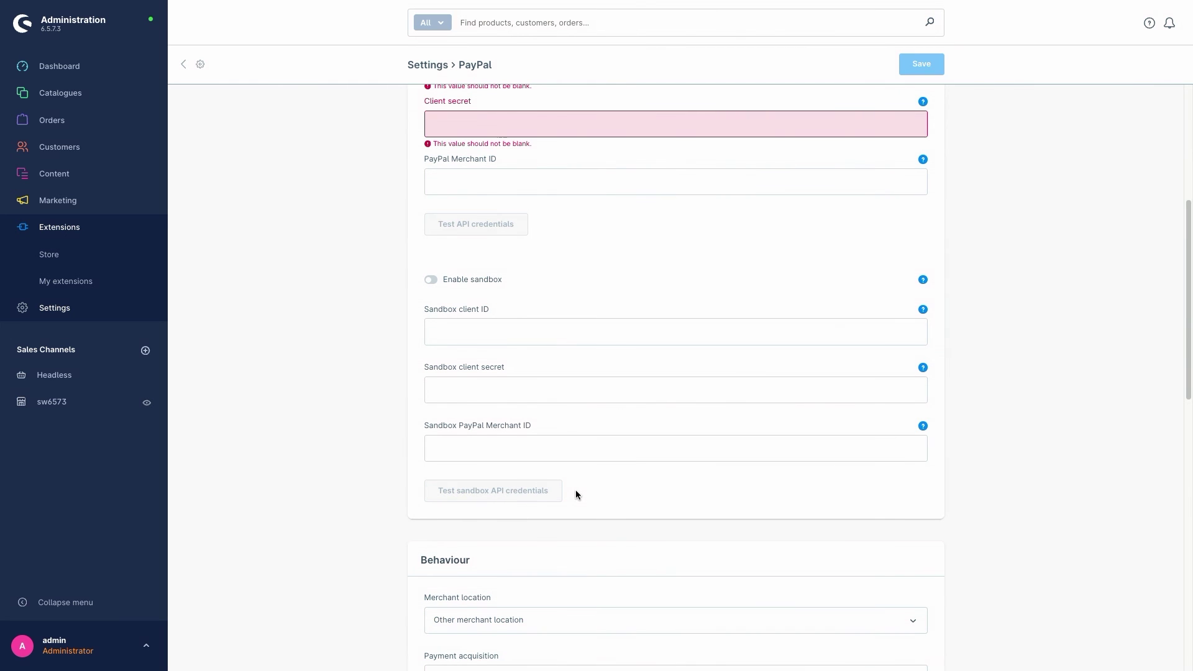
Set the merchant location to Germany in the PayPal Behaviour settings.
{"action": "scroll", "coordinate": [576, 490], "scroll_direction": "down", "scroll_amount": 6}
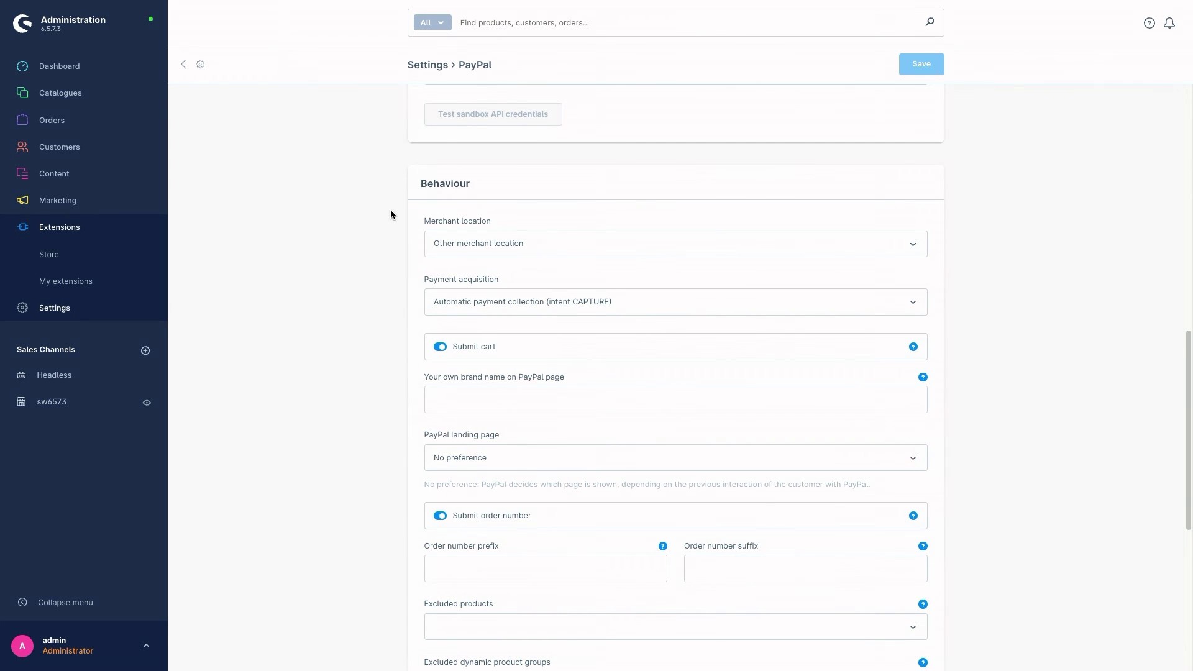
{"action": "left_click", "coordinate": [509, 239]}
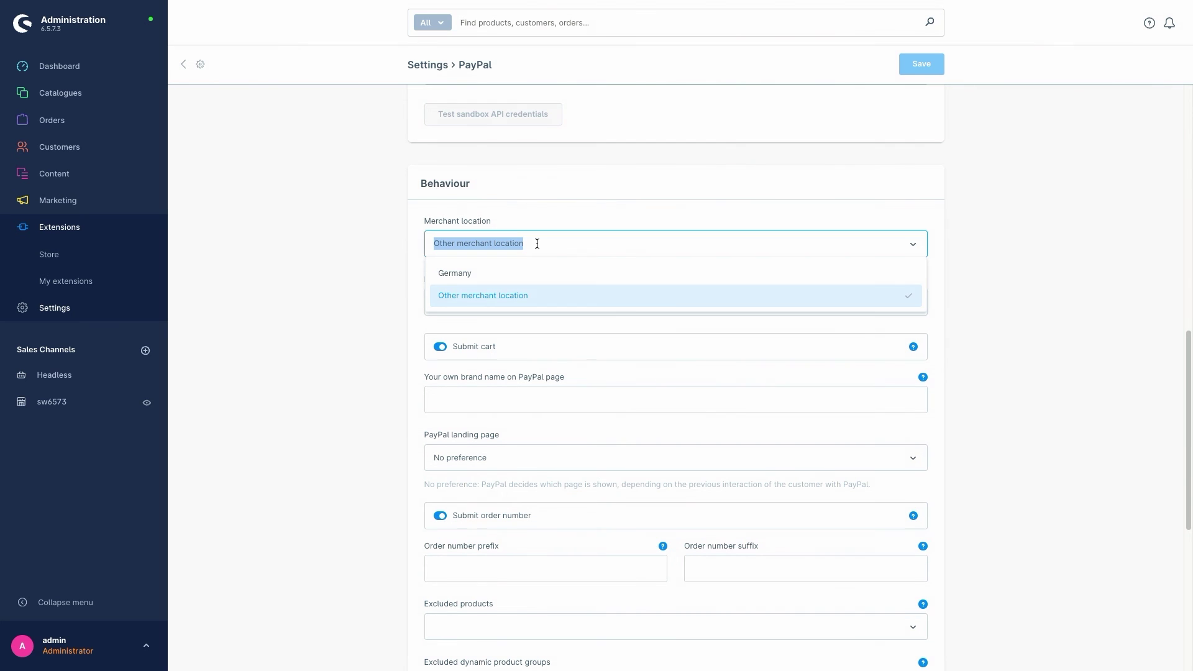
{"action": "left_click", "coordinate": [511, 274]}
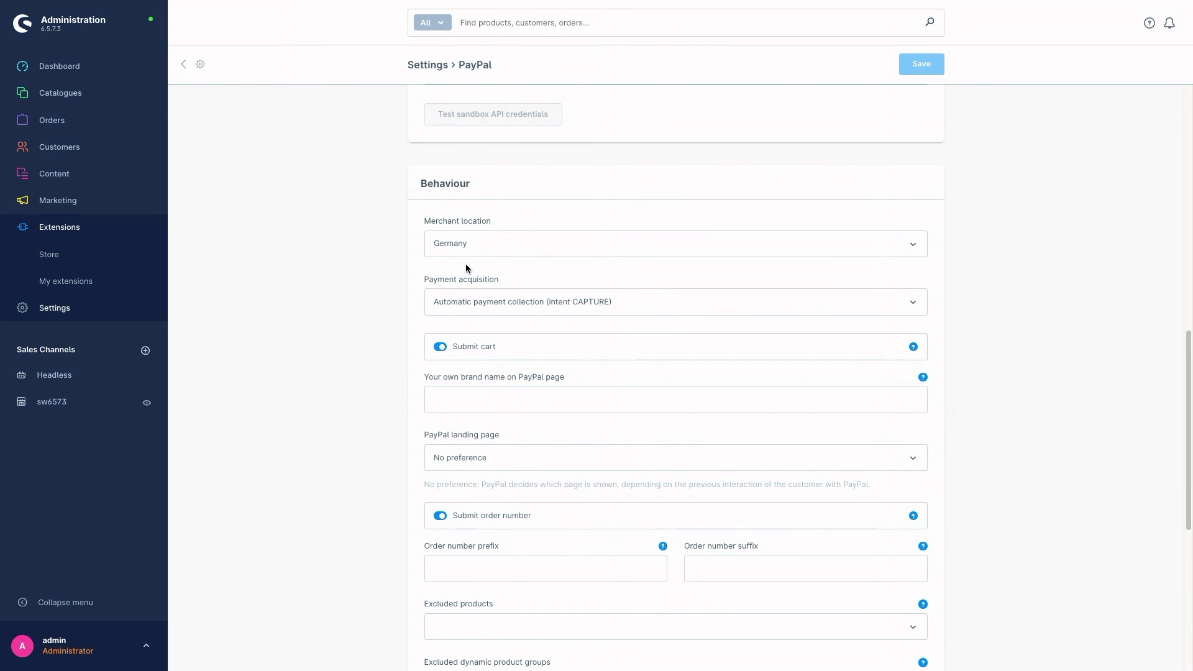
Review the payment acquisition and PayPal landing page choices in the Behaviour settings, keeping the current selections.
{"action": "left_click", "coordinate": [493, 299]}
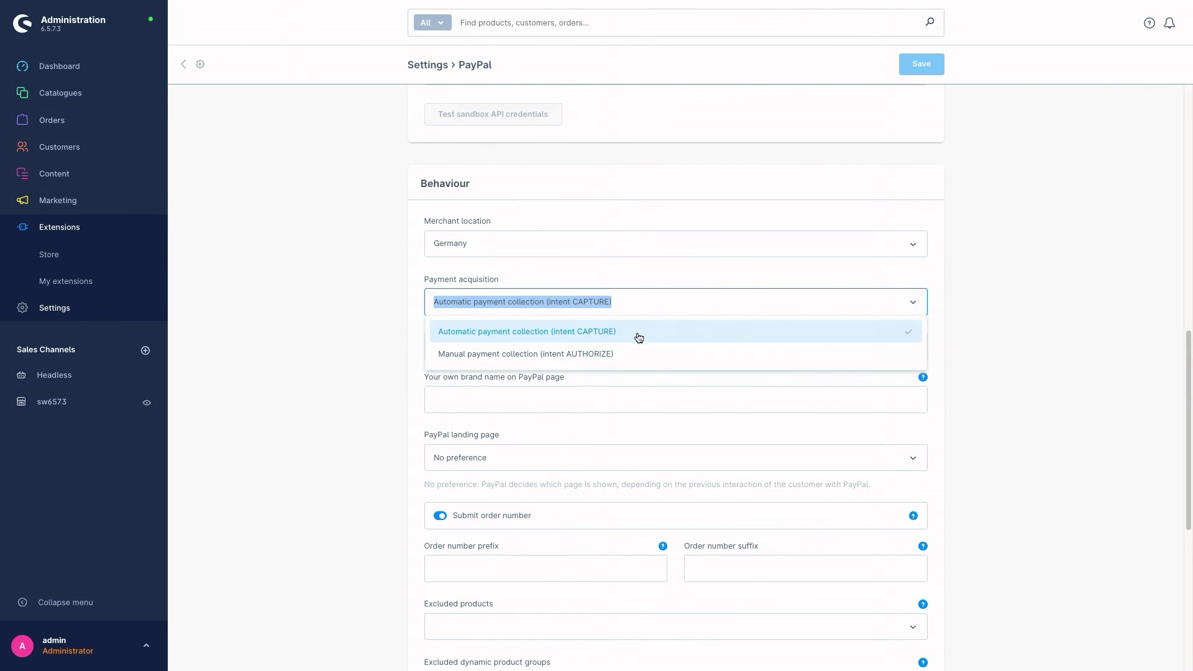
{"action": "left_click", "coordinate": [657, 270]}
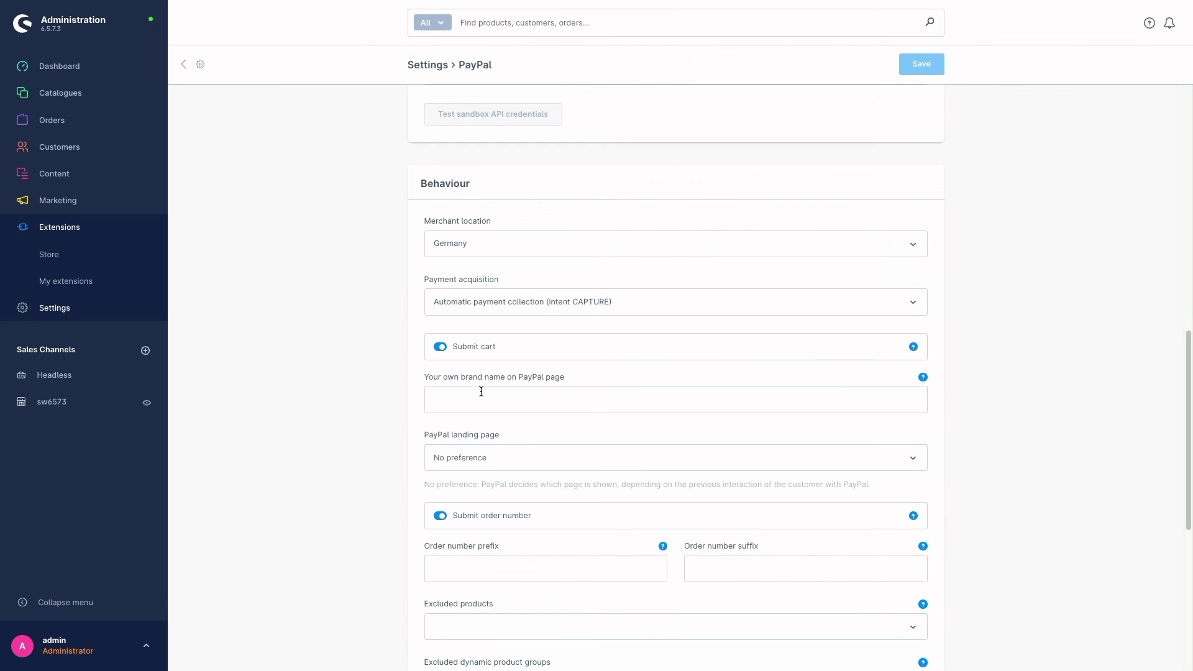
{"action": "scroll", "coordinate": [481, 391], "scroll_direction": "down", "scroll_amount": 1}
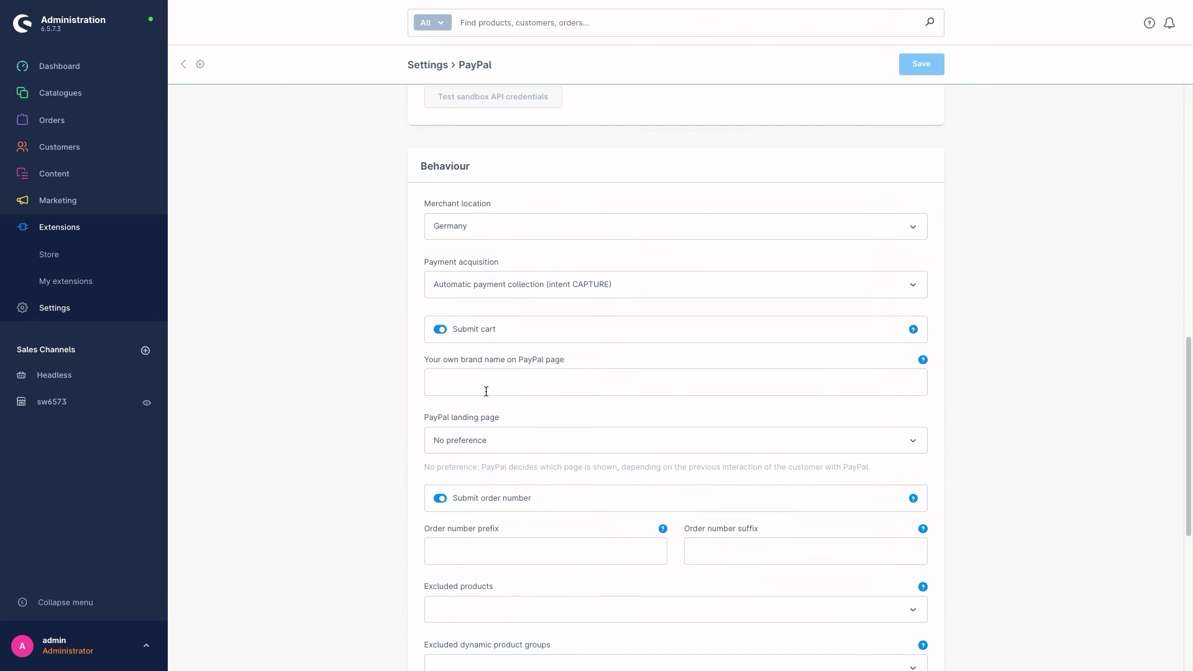
{"action": "scroll", "coordinate": [509, 407], "scroll_direction": "down", "scroll_amount": 3}
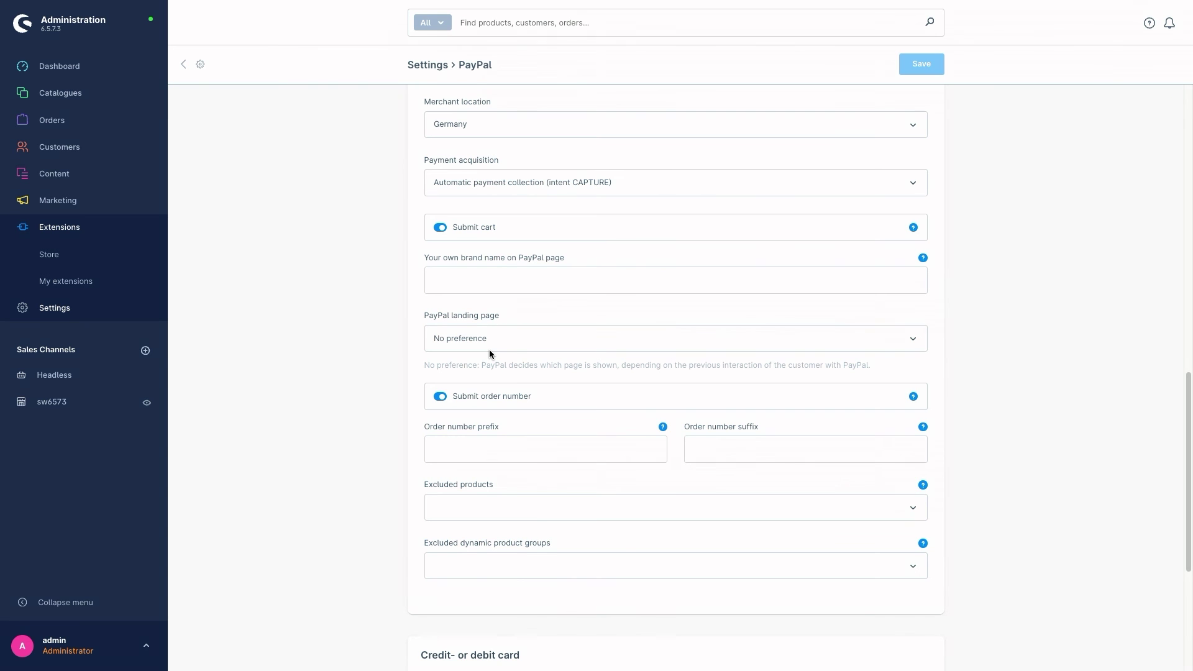
{"action": "left_click", "coordinate": [486, 344]}
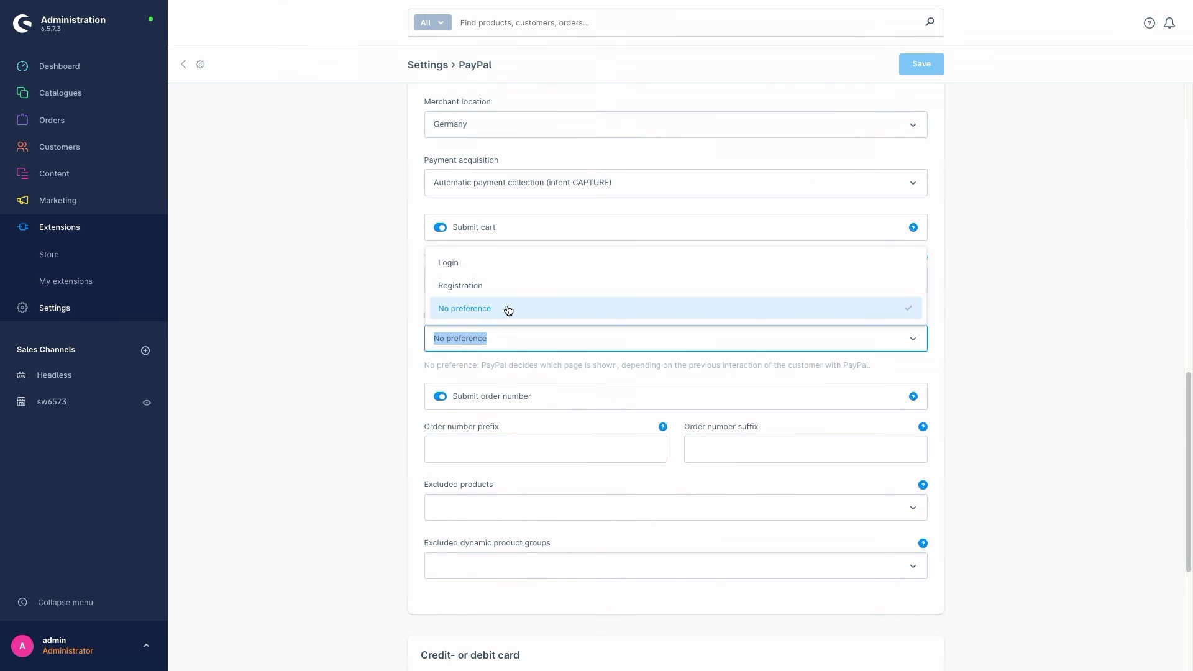
{"action": "left_click", "coordinate": [460, 375]}
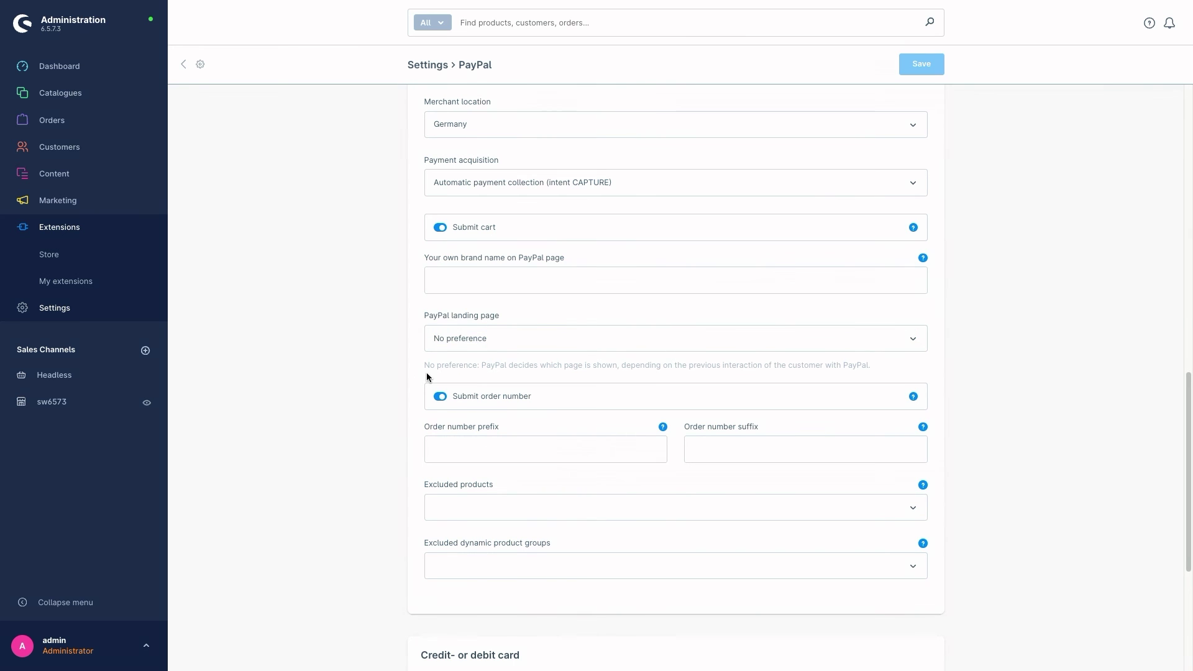
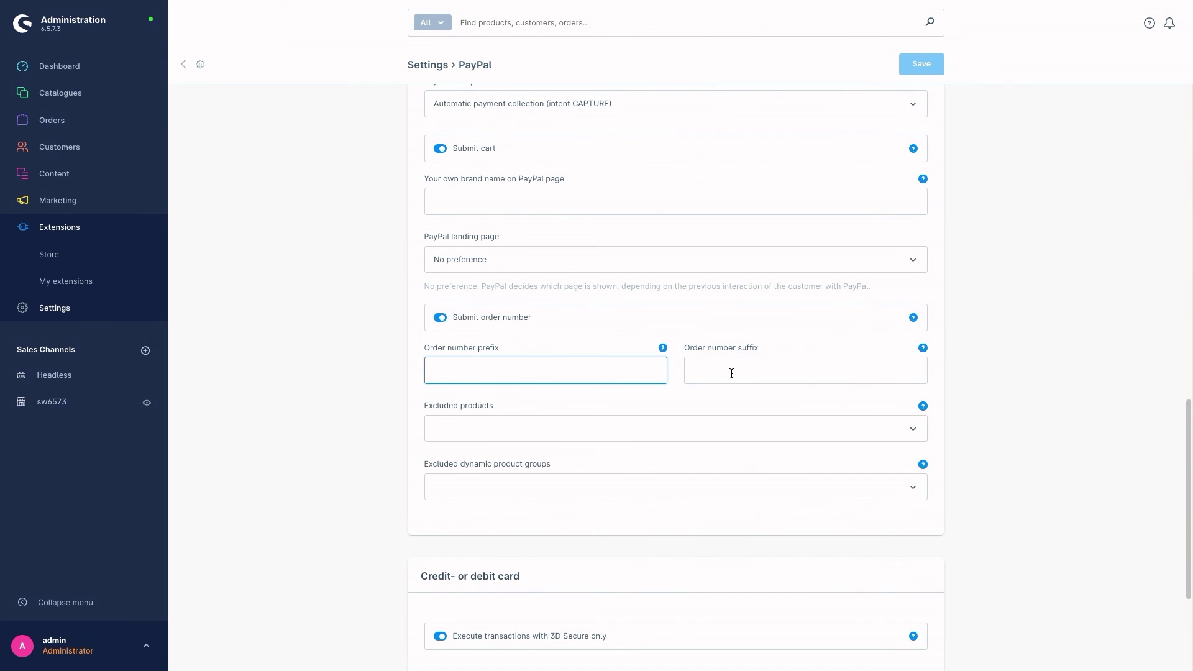
Set the order number prefix to myShop200 and the order number suffix to kk in the PayPal Behaviour settings.
{"action": "left_click", "coordinate": [730, 374]}
{"action": "left_click", "coordinate": [538, 376]}
{"action": "type", "text": "myShop200"}
{"action": "left_click", "coordinate": [712, 367]}
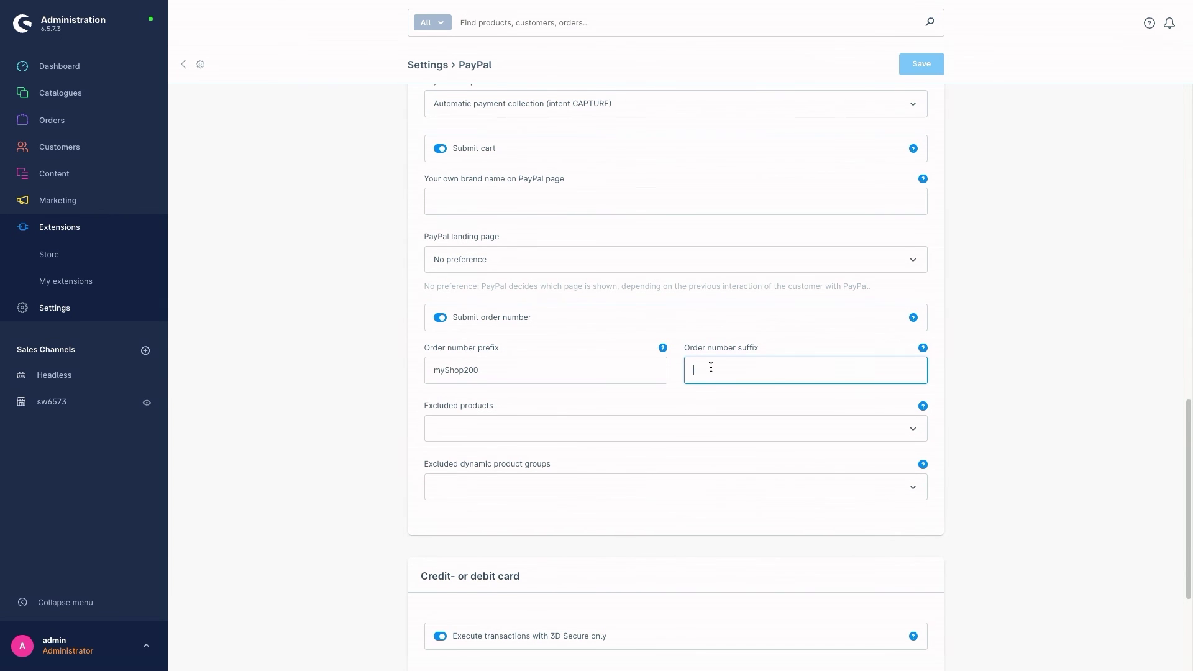
{"action": "type", "text": "kkk"}
Review the choices for excluded products and excluded dynamic product groups, plus the 3D Secure option for card payments, without selecting anything.
{"action": "left_click", "coordinate": [463, 428]}
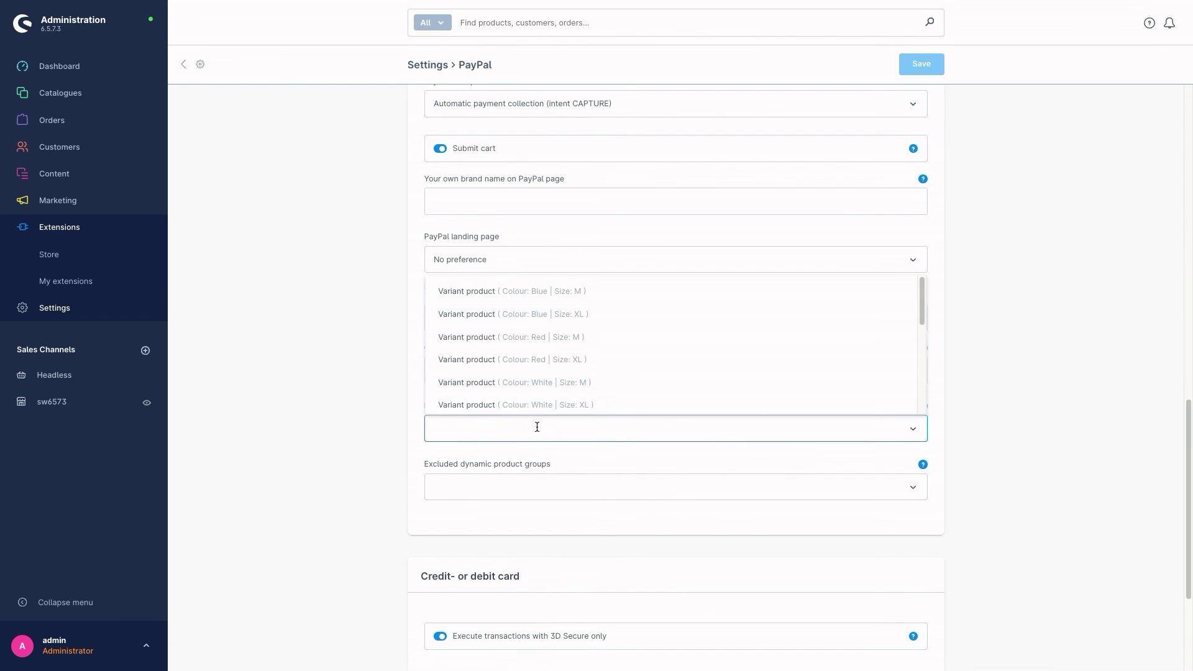
{"action": "left_click", "coordinate": [424, 427]}
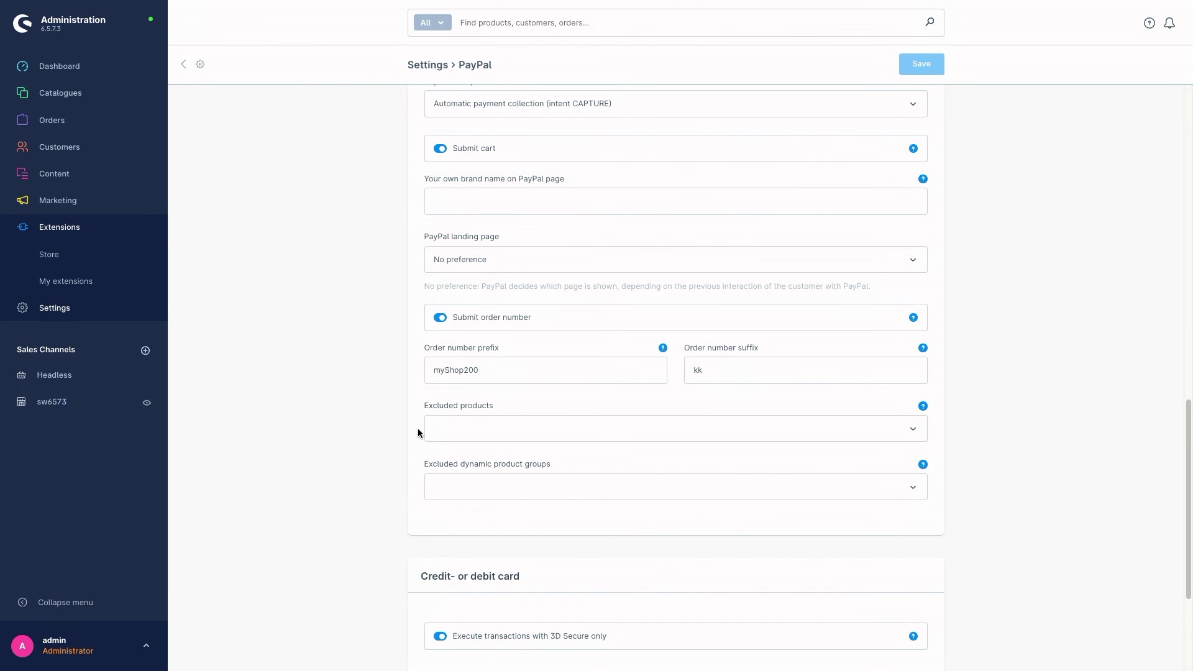
{"action": "scroll", "coordinate": [418, 433], "scroll_direction": "down", "scroll_amount": 2}
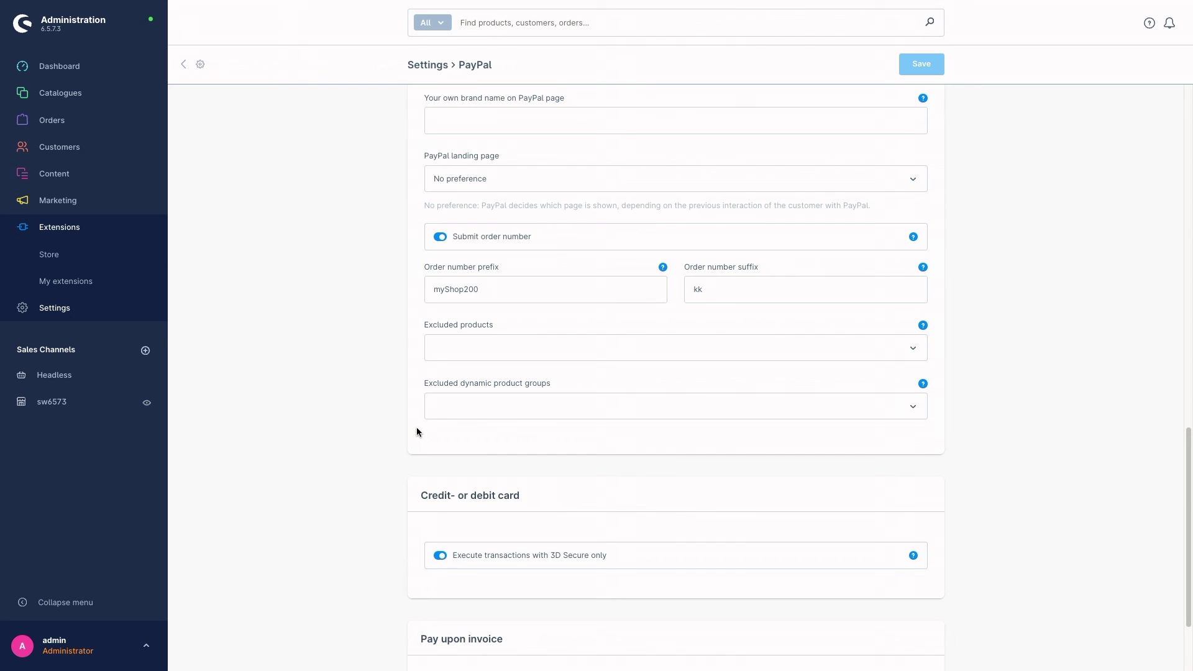
{"action": "left_click", "coordinate": [507, 404]}
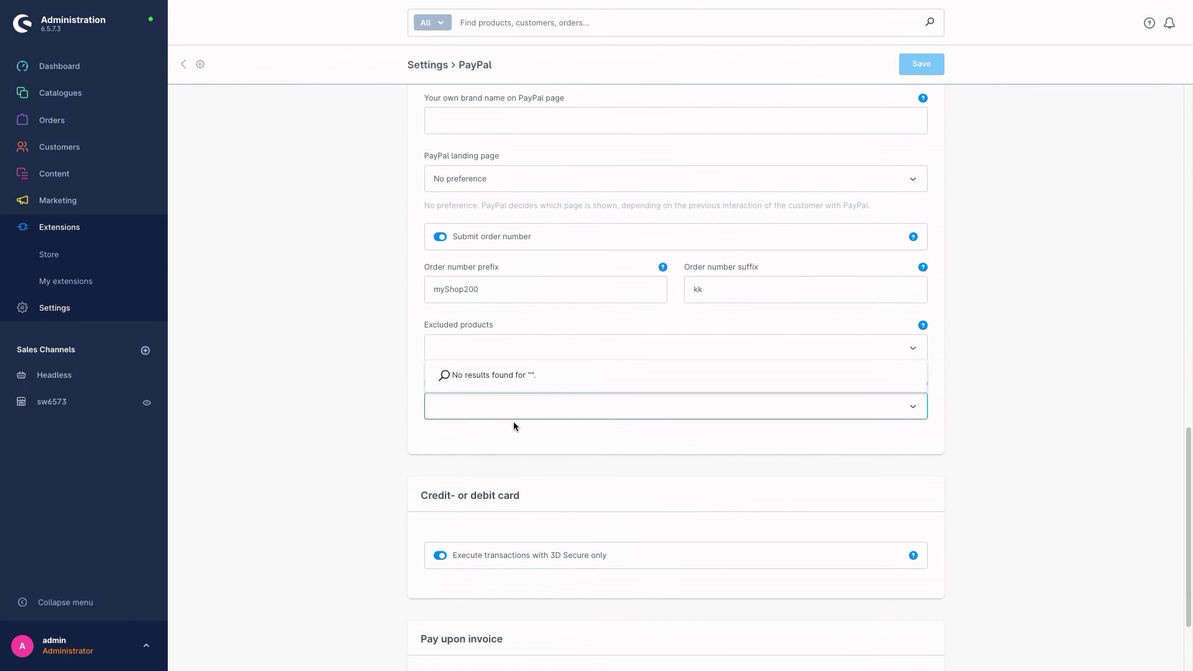
{"action": "left_click", "coordinate": [515, 429]}
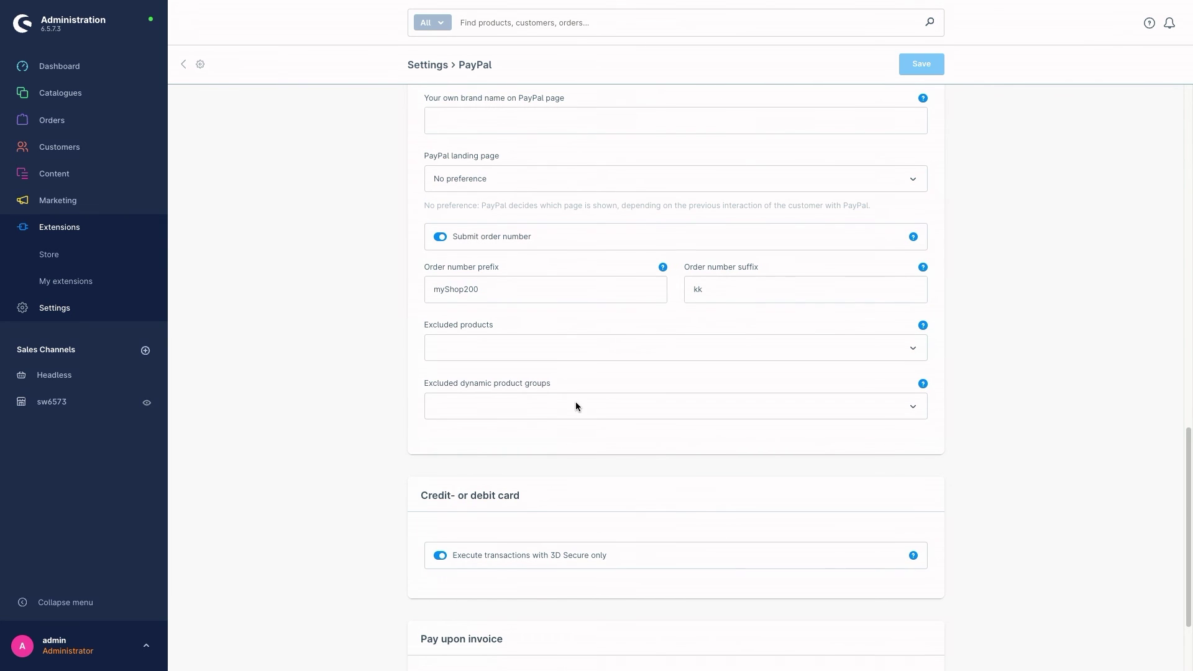
{"action": "scroll", "coordinate": [575, 404], "scroll_direction": "down", "scroll_amount": 2}
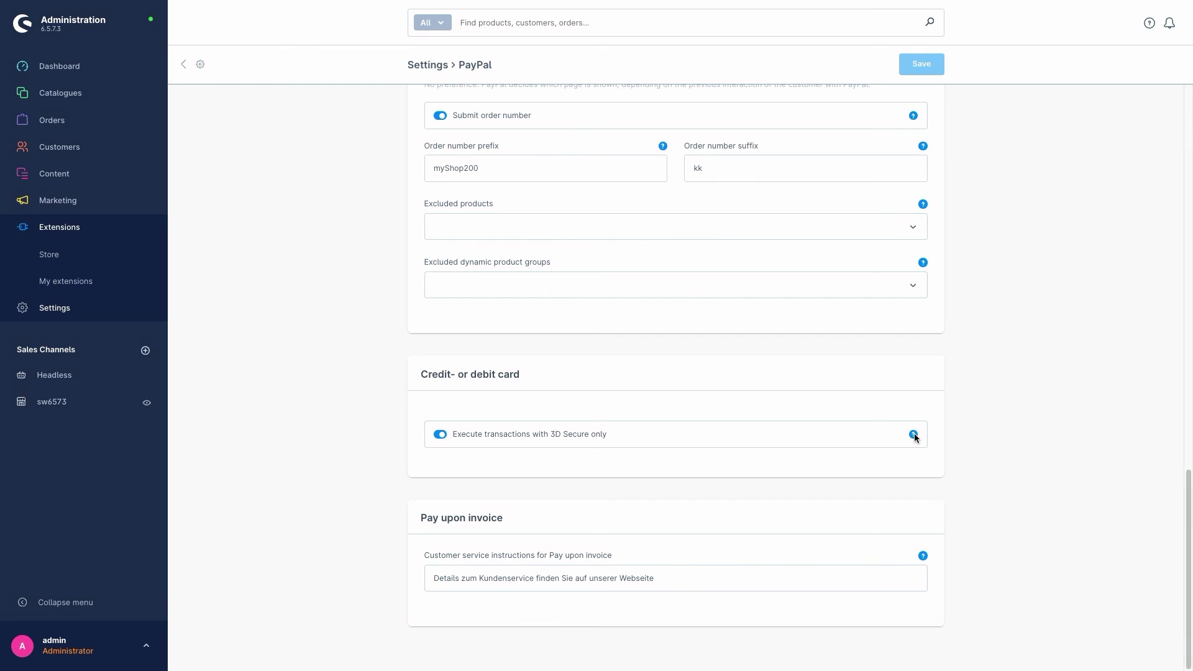
{"action": "mouse_move", "coordinate": [915, 441]}
Open the Storefront presentation settings of the PayPal configuration.
{"action": "scroll", "coordinate": [389, 435], "scroll_direction": "up", "scroll_amount": 15}
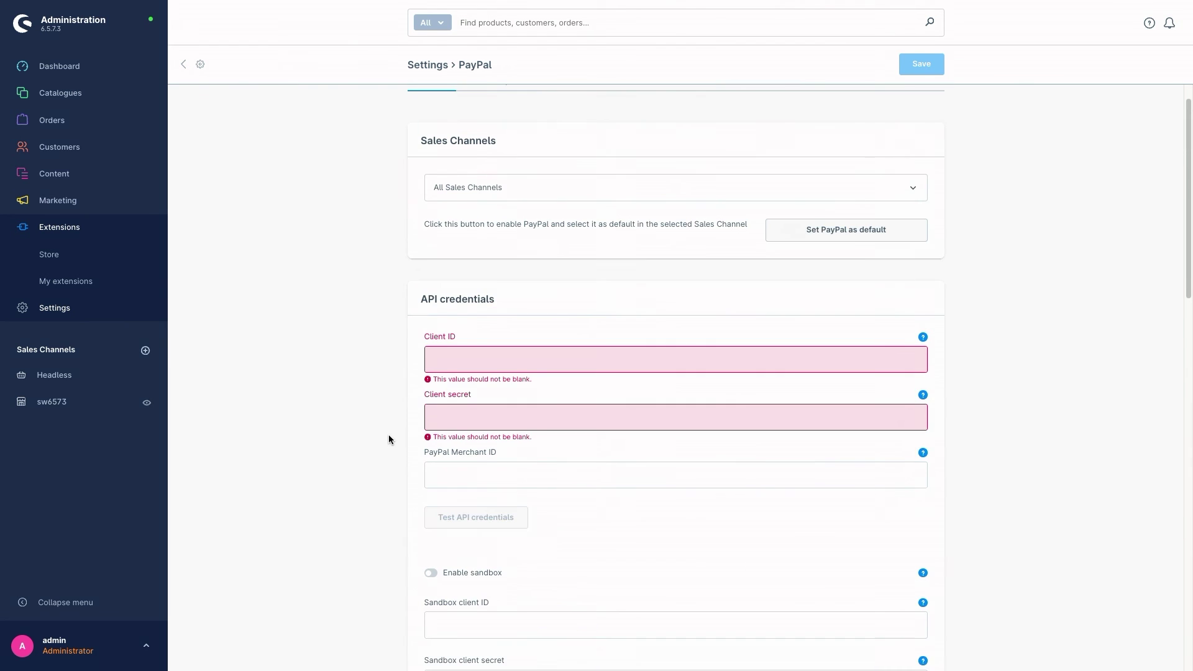
{"action": "scroll", "coordinate": [389, 435], "scroll_direction": "up", "scroll_amount": 1}
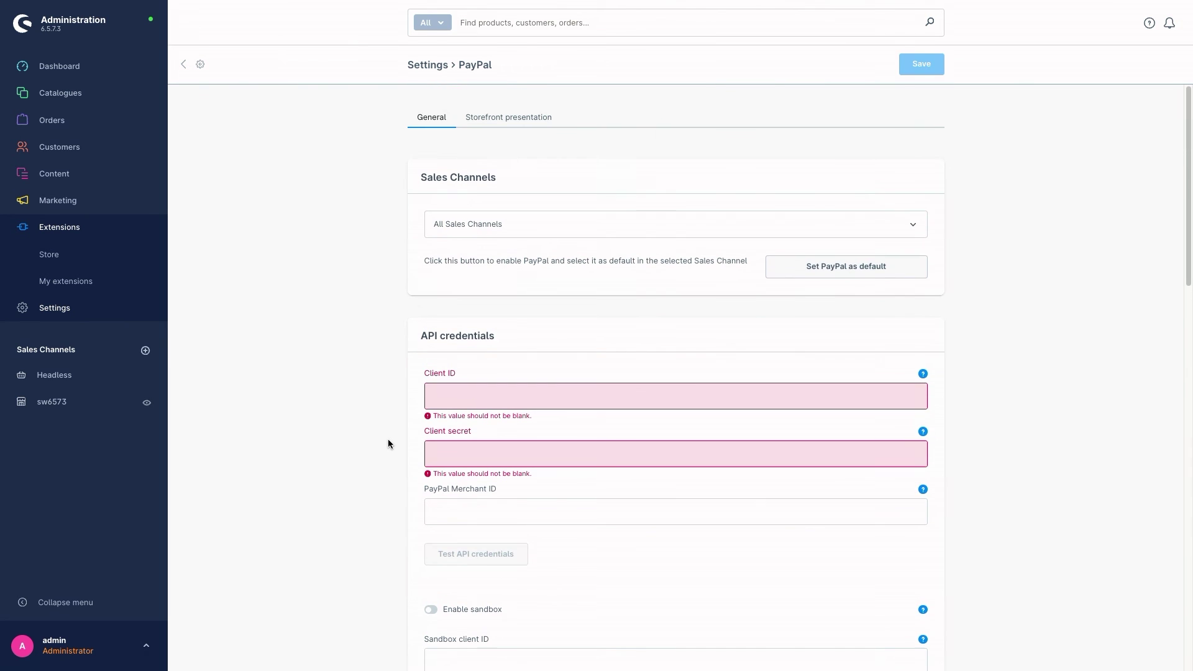
{"action": "left_click", "coordinate": [490, 123]}
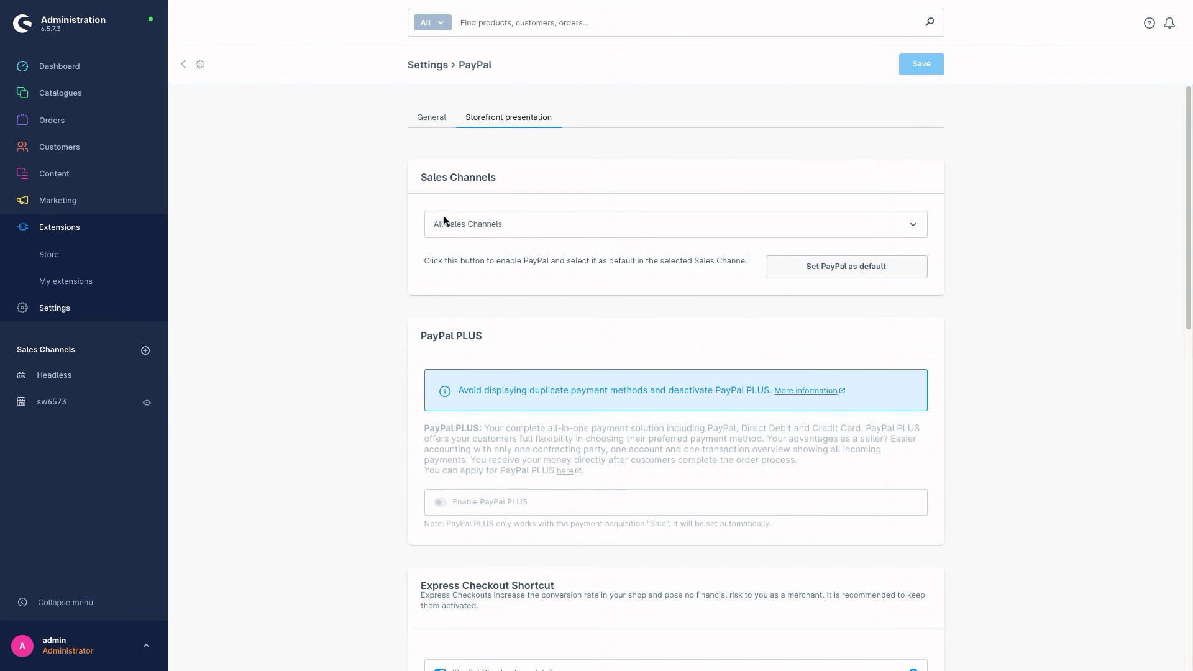
Show the storefront presentation settings for the sw6573 sales channel and switch back to All Sales Channels.
{"action": "left_click", "coordinate": [478, 223]}
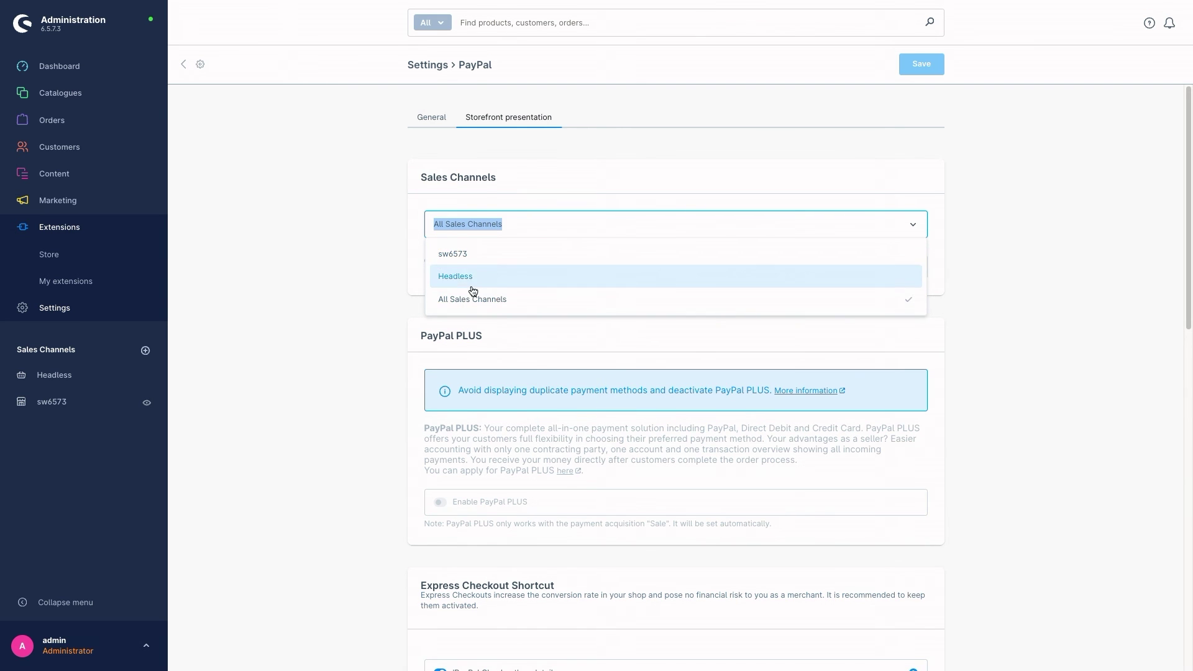
{"action": "left_click", "coordinate": [458, 254]}
{"action": "left_click", "coordinate": [483, 223]}
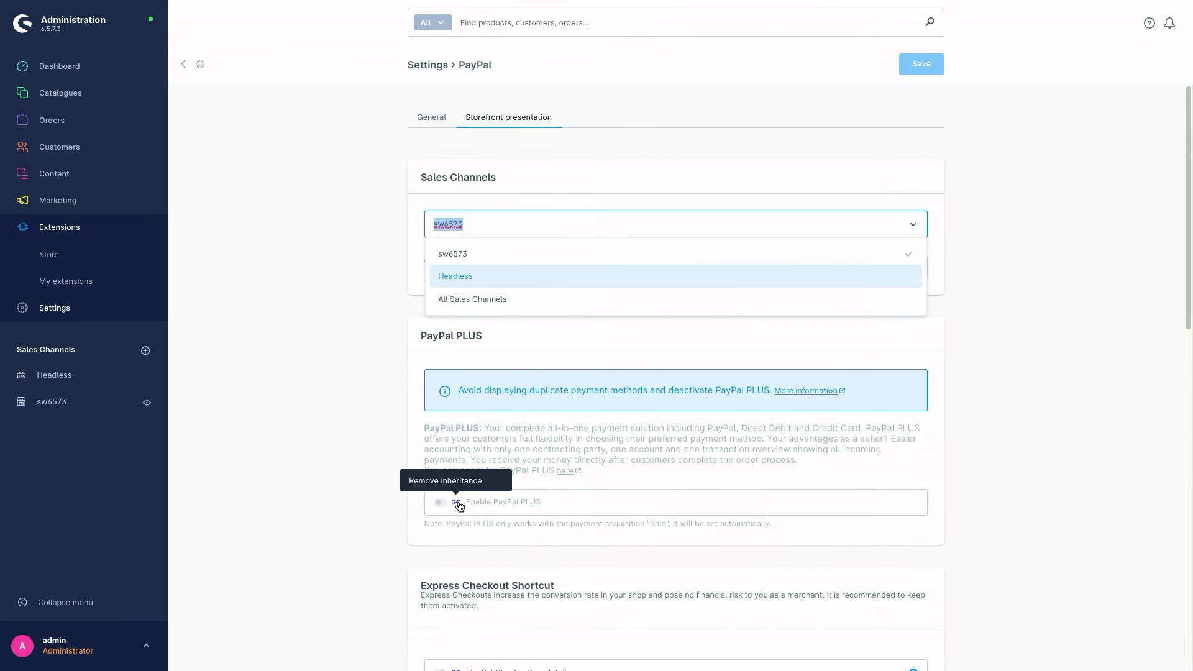
{"action": "left_click", "coordinate": [487, 303]}
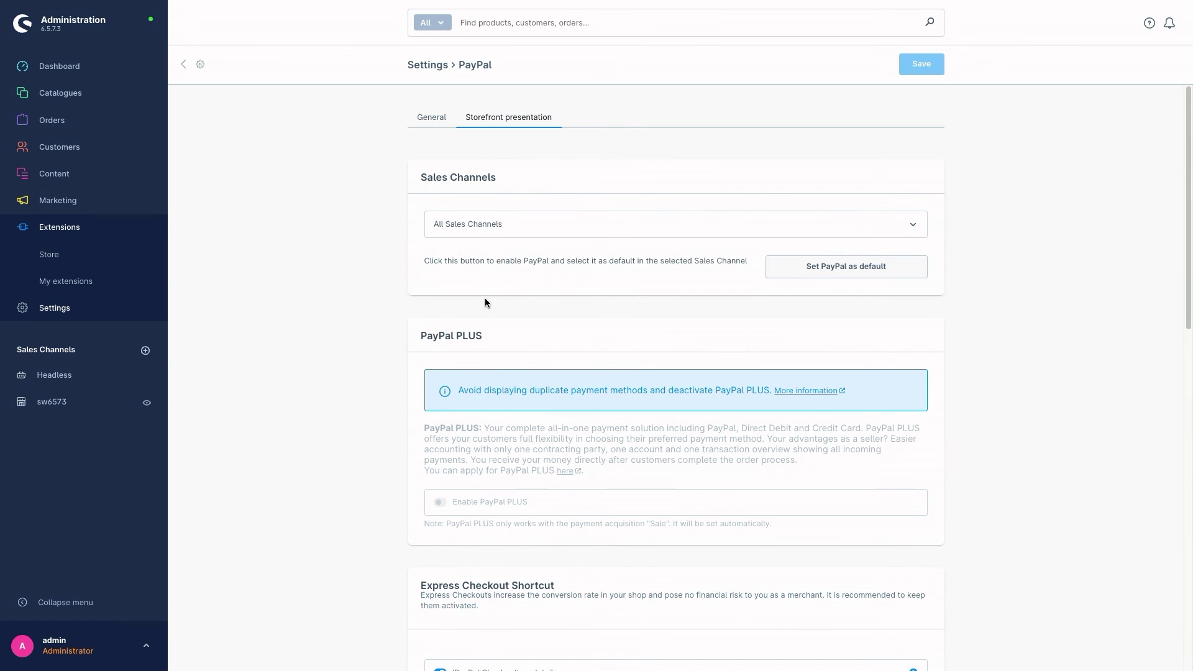
Try the PayPal Checkout switches for listing pages, login page, off-canvas cart and cart, restoring their original settings.
{"action": "scroll", "coordinate": [429, 299], "scroll_direction": "down", "scroll_amount": 1}
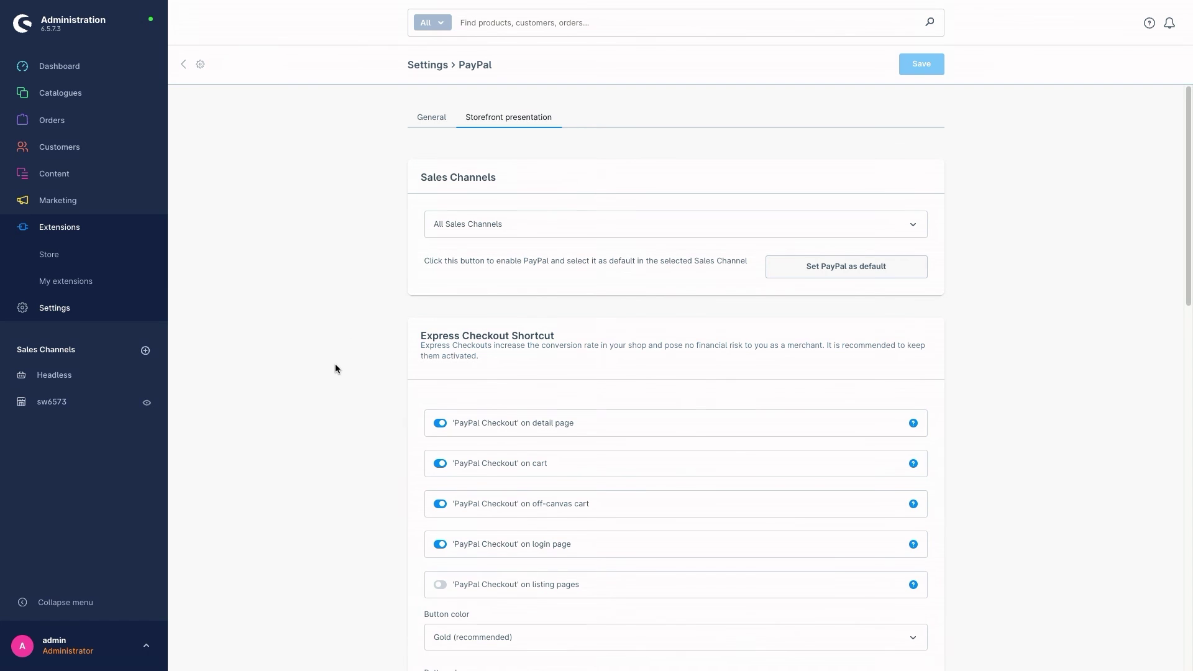
{"action": "scroll", "coordinate": [393, 379], "scroll_direction": "down", "scroll_amount": 4}
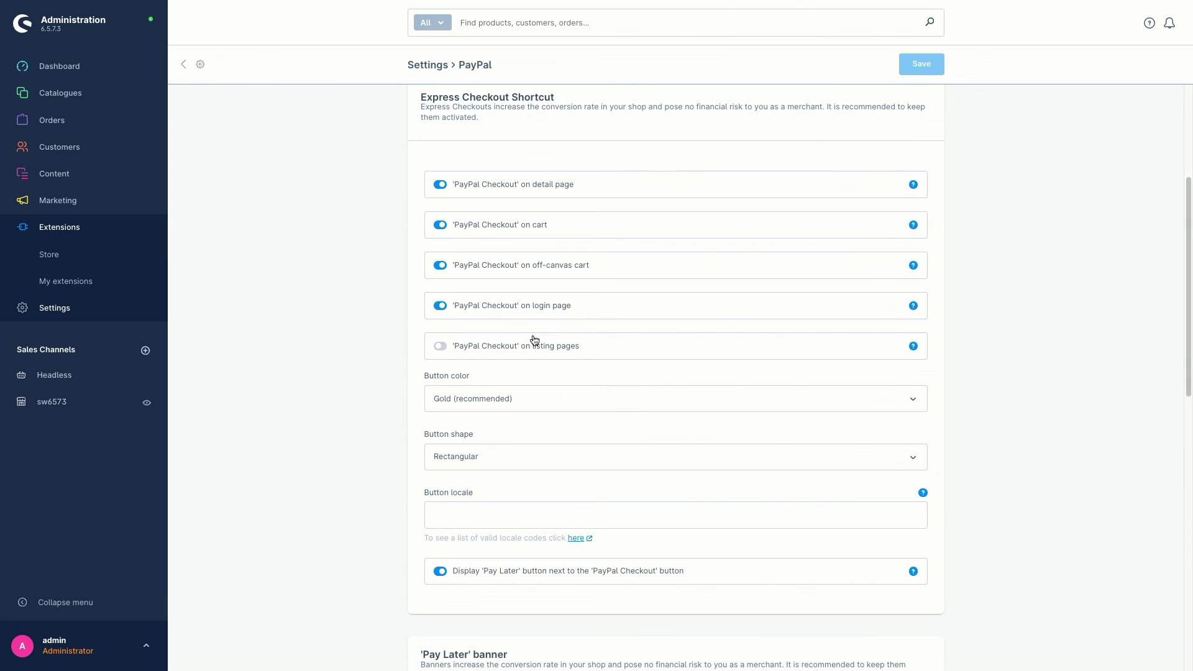
{"action": "left_click", "coordinate": [441, 350]}
{"action": "left_click", "coordinate": [442, 350]}
{"action": "left_click", "coordinate": [442, 306]}
{"action": "left_click", "coordinate": [441, 265]}
{"action": "left_click", "coordinate": [442, 225]}
{"action": "left_click", "coordinate": [441, 225]}
{"action": "left_click", "coordinate": [442, 307]}
Review the available button colours and shapes for the Express Checkout Shortcut, keeping the current selections.
{"action": "scroll", "coordinate": [425, 327], "scroll_direction": "down", "scroll_amount": 2}
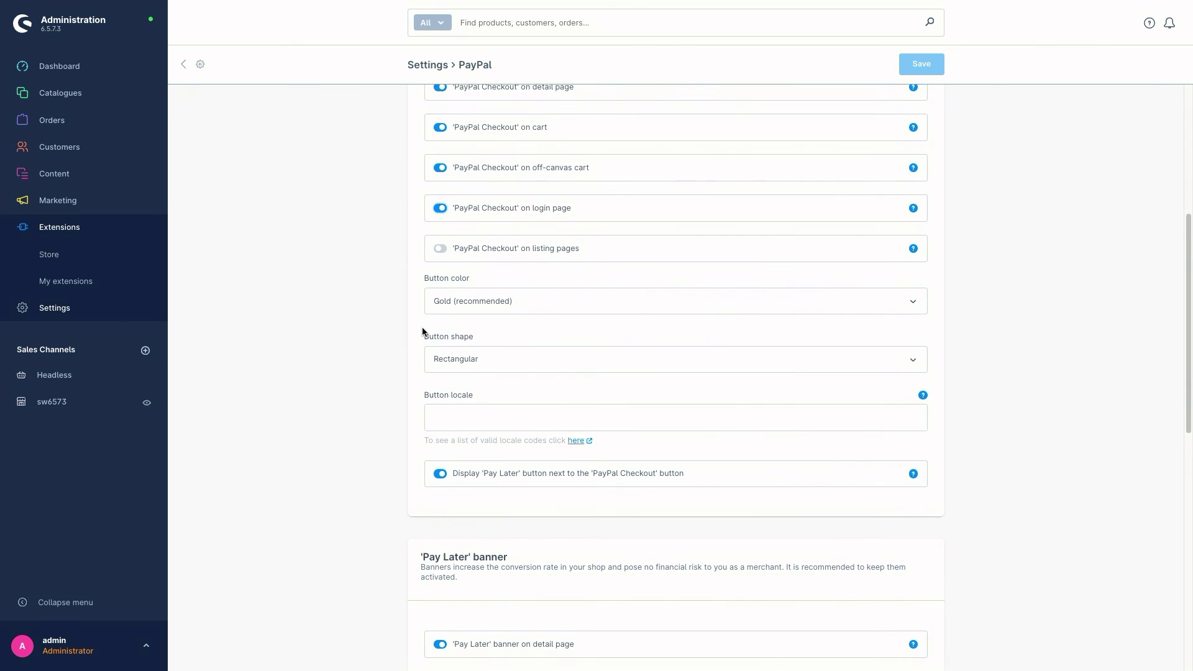
{"action": "left_click", "coordinate": [546, 301]}
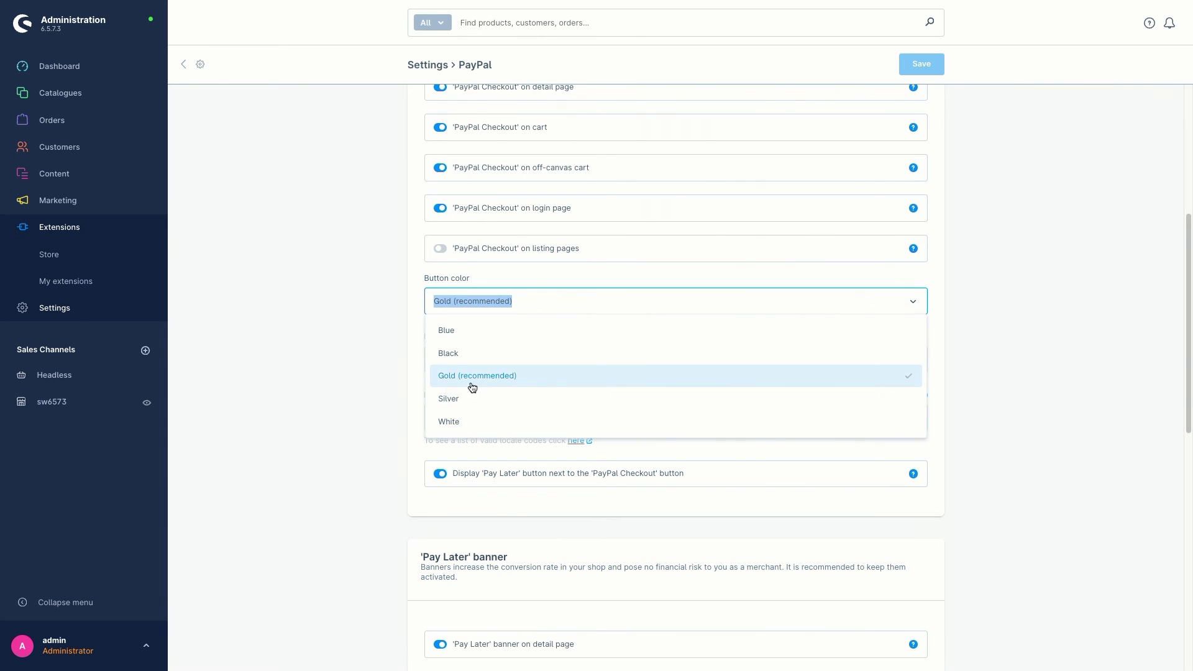
{"action": "left_click", "coordinate": [417, 357]}
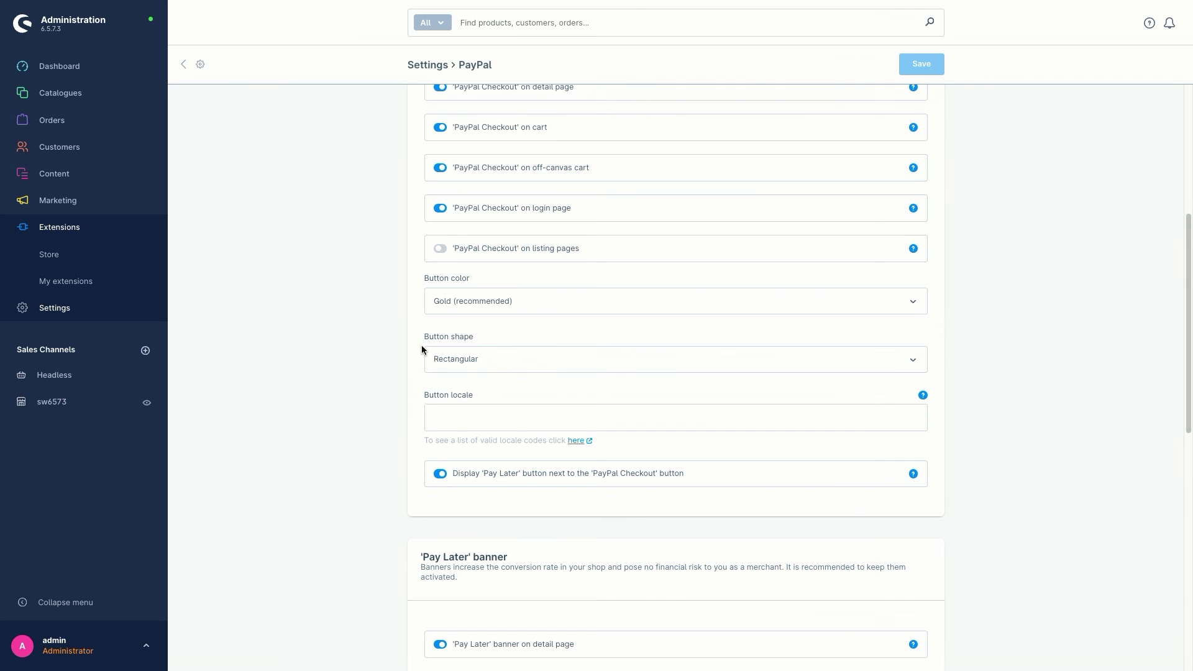
{"action": "scroll", "coordinate": [418, 346], "scroll_direction": "down", "scroll_amount": 1}
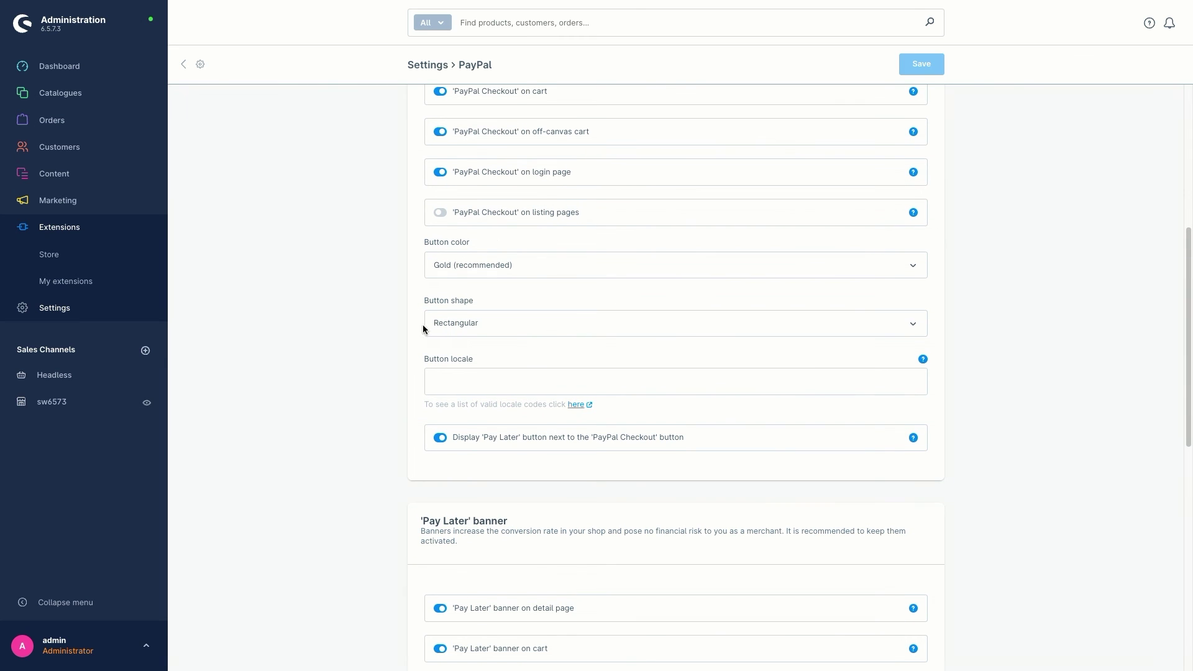
{"action": "left_click", "coordinate": [512, 320]}
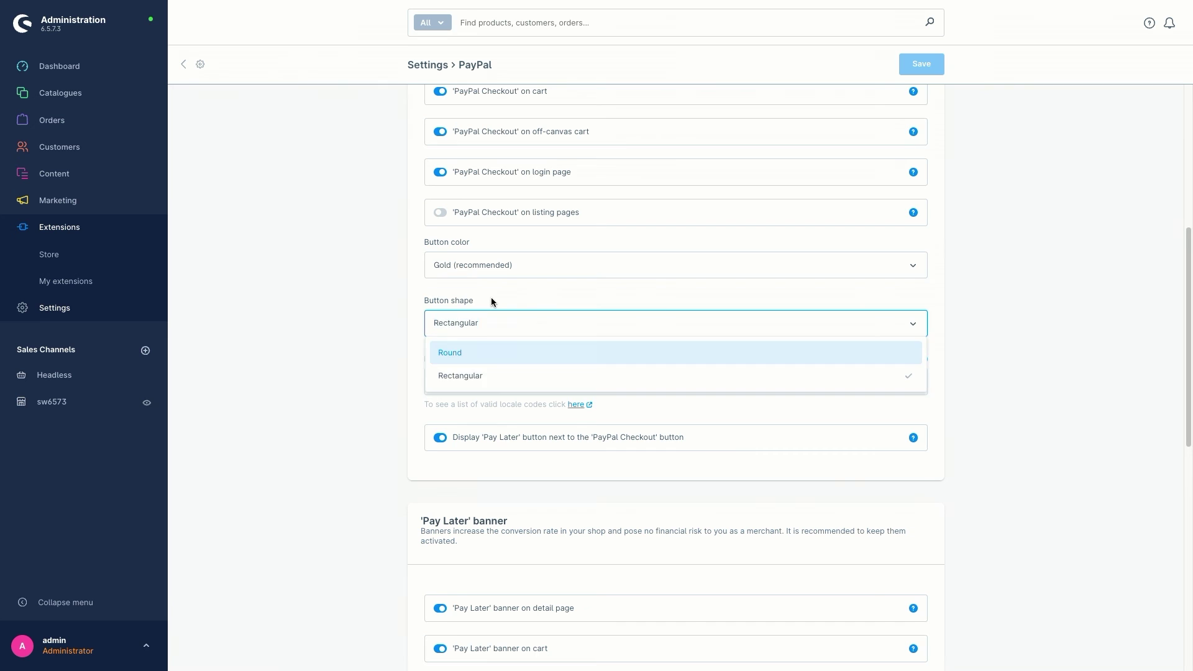
{"action": "left_click", "coordinate": [491, 302]}
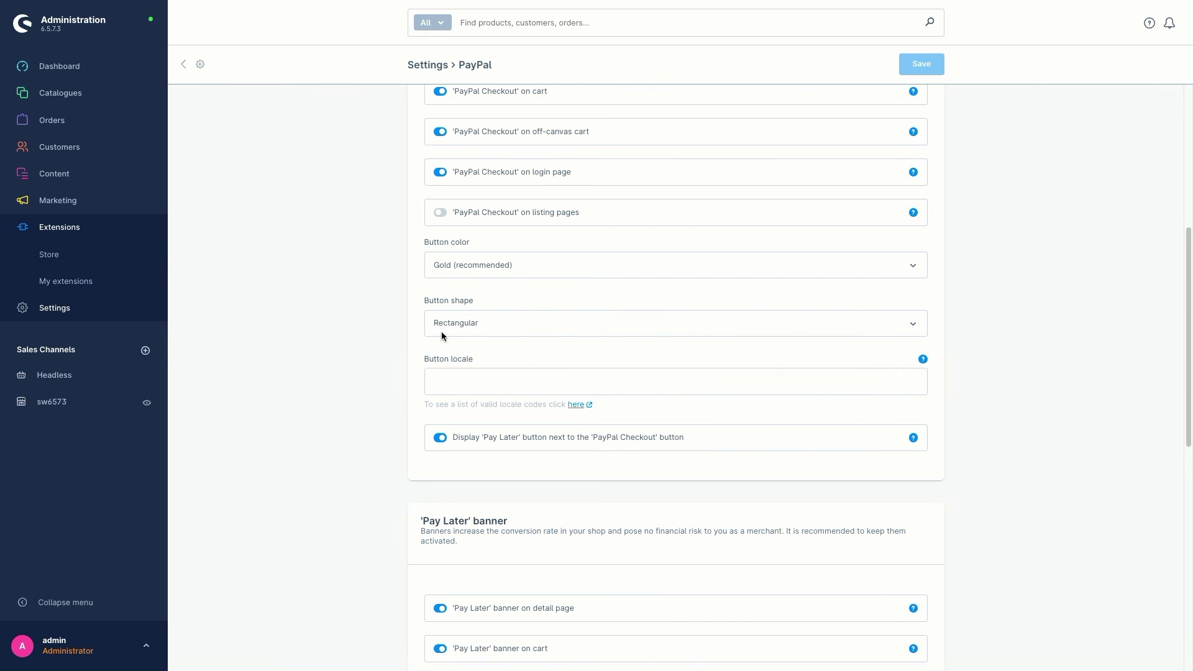
Examine the button locale, the help for the 'Pay Later' button display and the 'Pay Later' banner options.
{"action": "scroll", "coordinate": [415, 329], "scroll_direction": "down", "scroll_amount": 2}
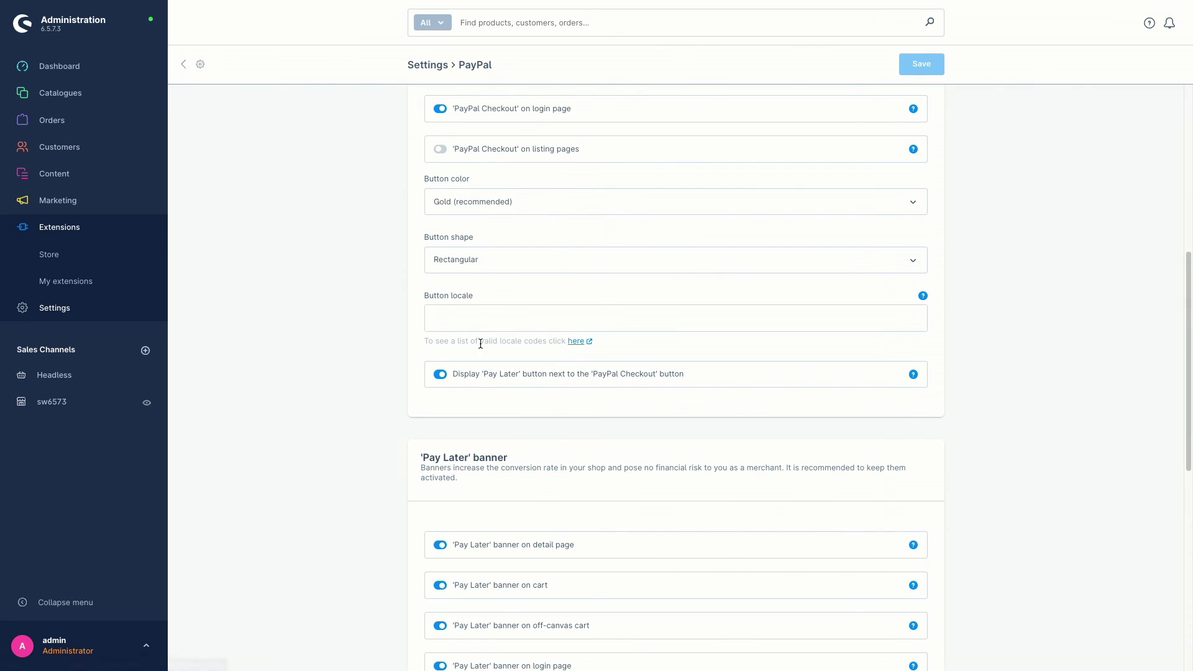
{"action": "scroll", "coordinate": [467, 346], "scroll_direction": "down", "scroll_amount": 1}
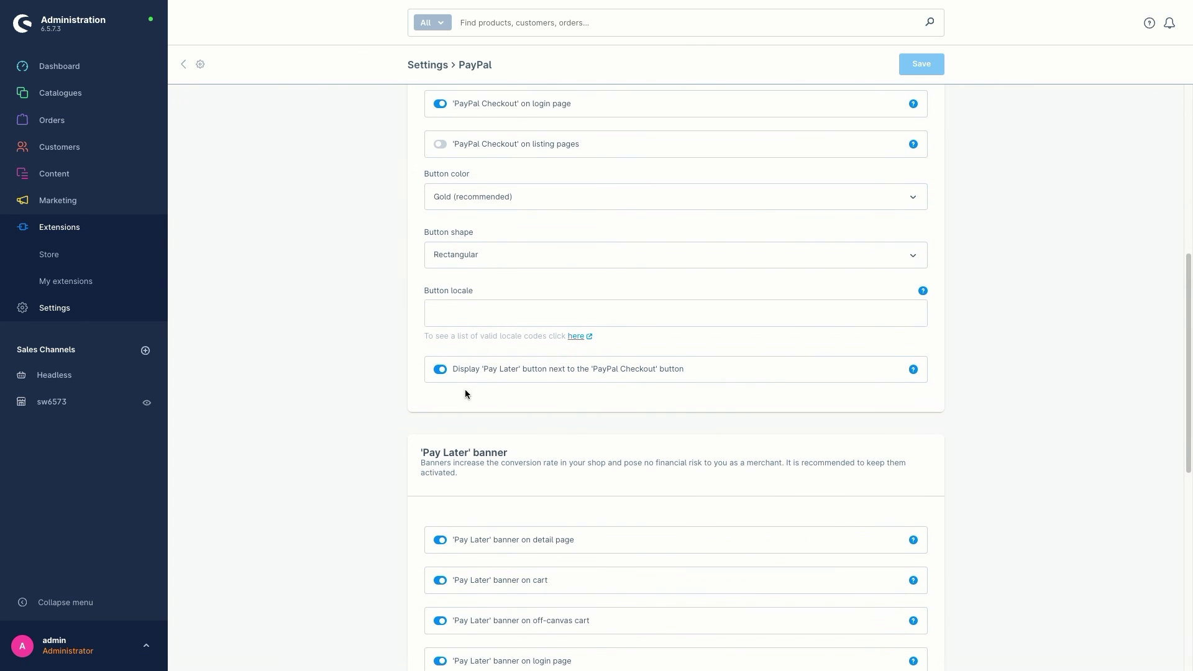
{"action": "scroll", "coordinate": [461, 390], "scroll_direction": "down", "scroll_amount": 1}
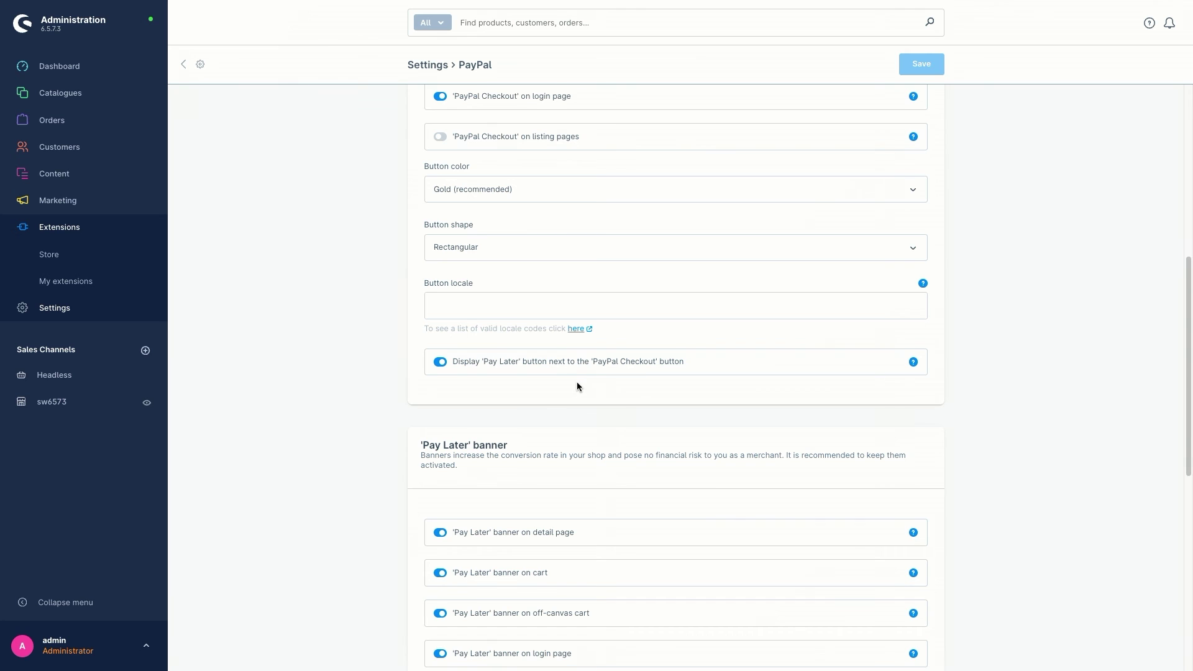
{"action": "mouse_move", "coordinate": [915, 365]}
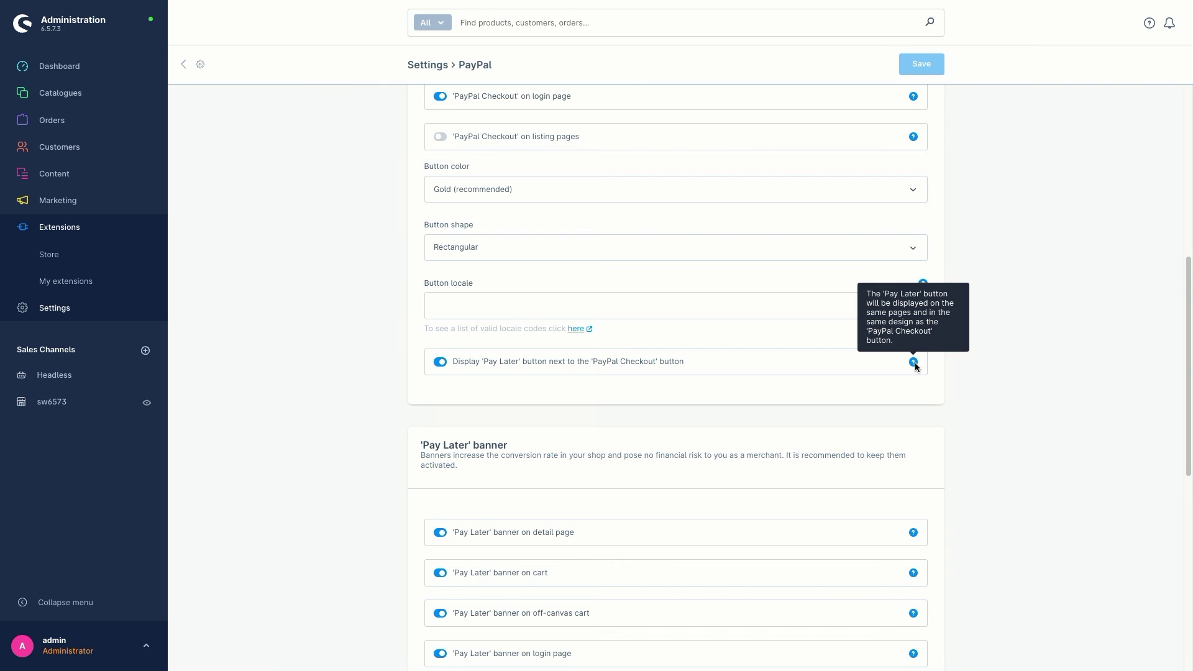
{"action": "scroll", "coordinate": [999, 252], "scroll_direction": "down", "scroll_amount": 3}
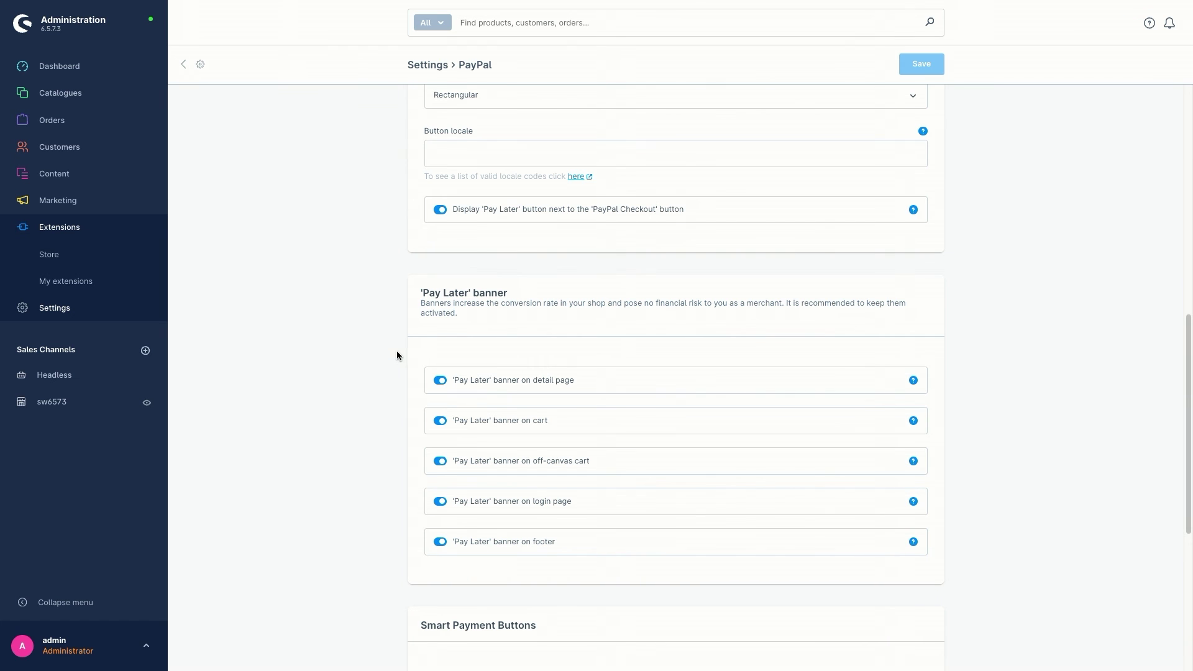
{"action": "scroll", "coordinate": [408, 381], "scroll_direction": "down", "scroll_amount": 1}
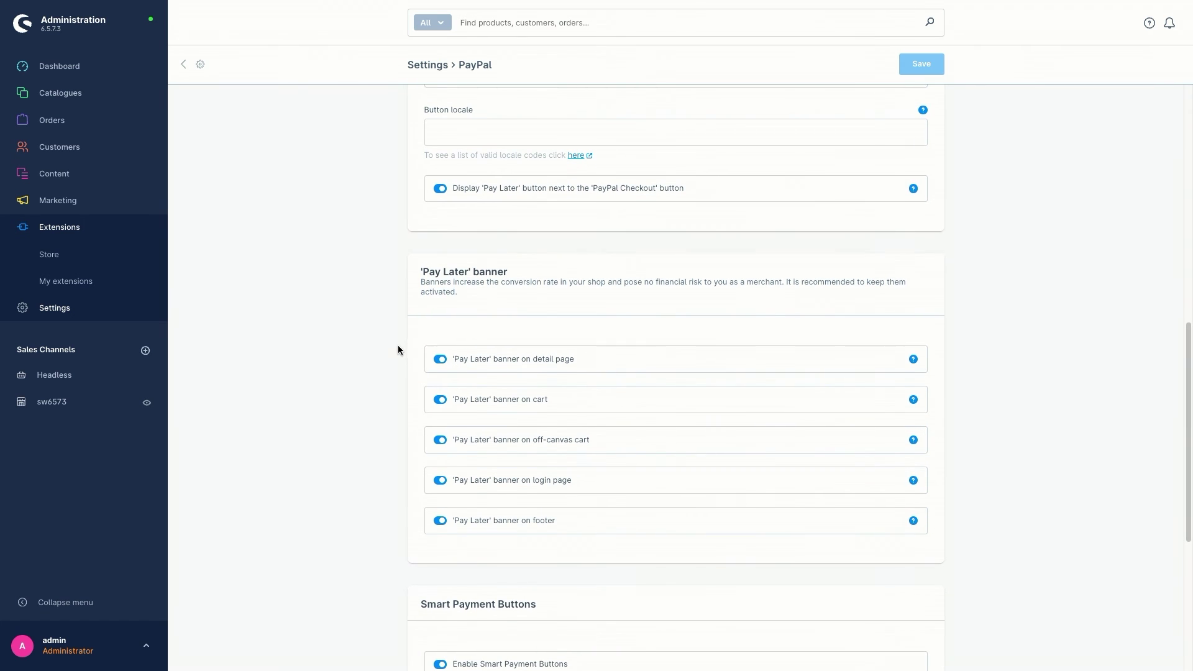
{"action": "scroll", "coordinate": [401, 346], "scroll_direction": "down", "scroll_amount": 1}
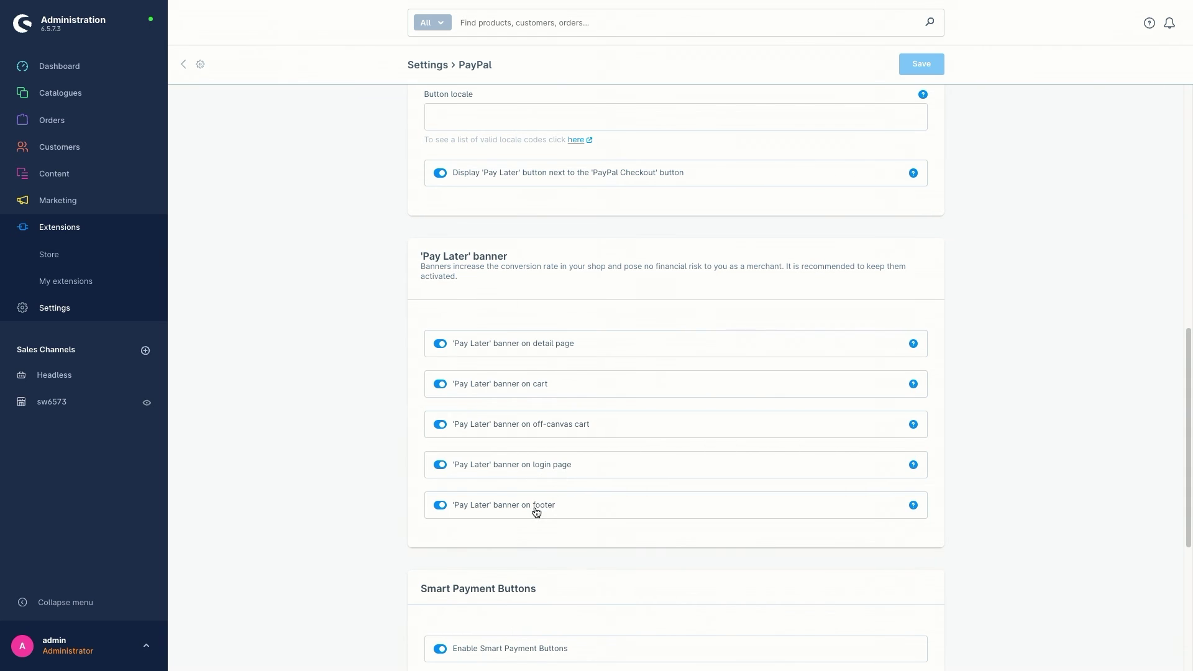
Review the Smart Payment Buttons options and the available button colours, keeping the current selection.
{"action": "scroll", "coordinate": [374, 394], "scroll_direction": "down", "scroll_amount": 5}
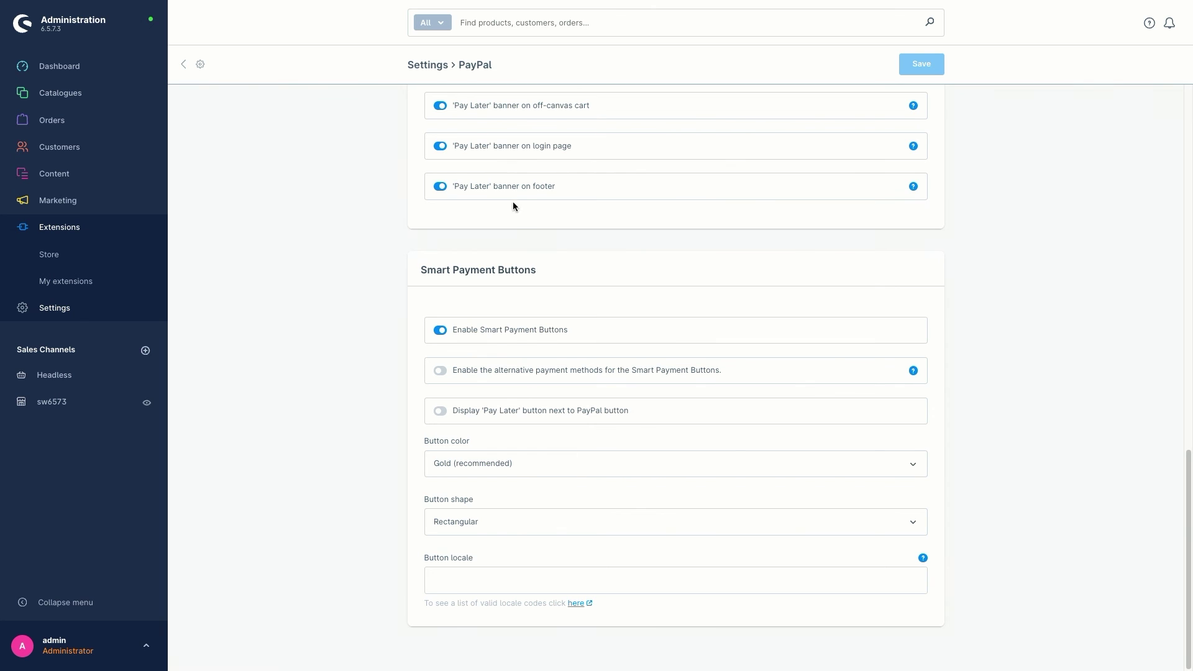
{"action": "left_click", "coordinate": [527, 463]}
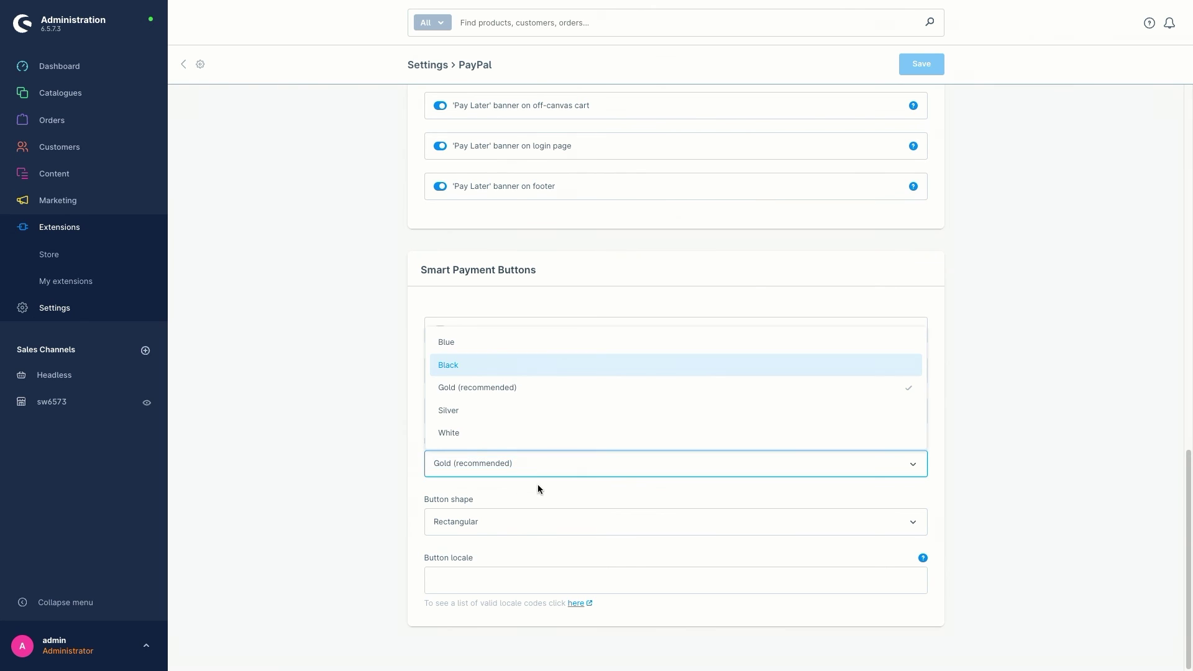
{"action": "left_click", "coordinate": [537, 484]}
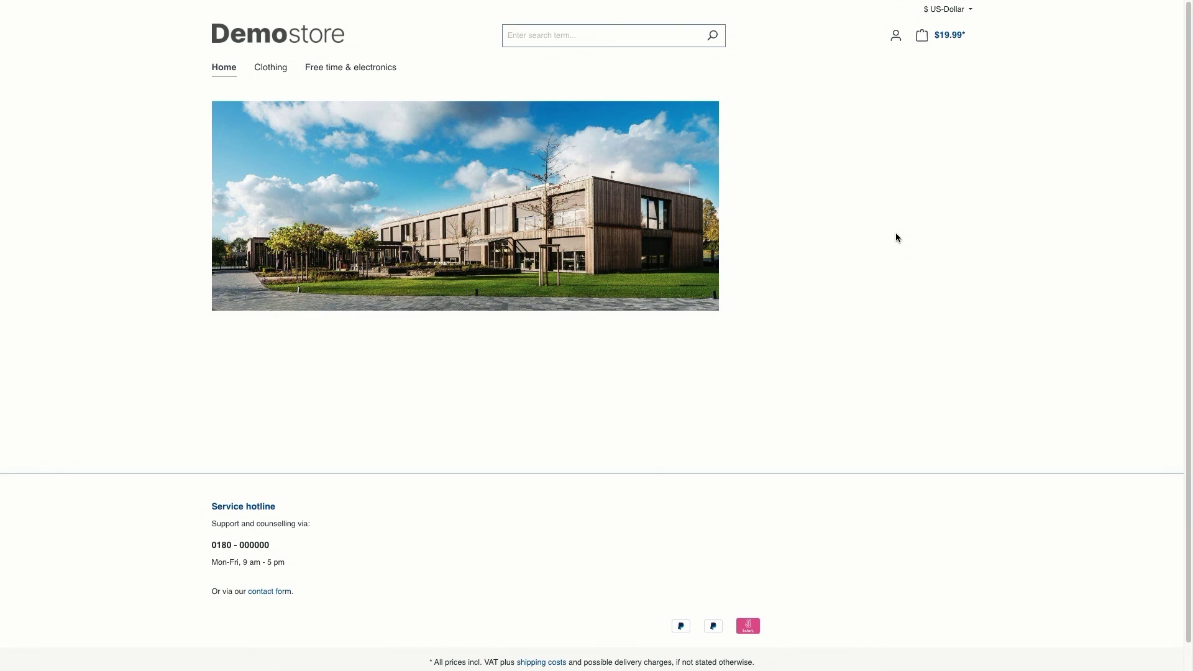
In the Demostore storefront, check the PayPal buttons in the off-canvas cart and on the Clothing listing page.
{"action": "left_click", "coordinate": [958, 35]}
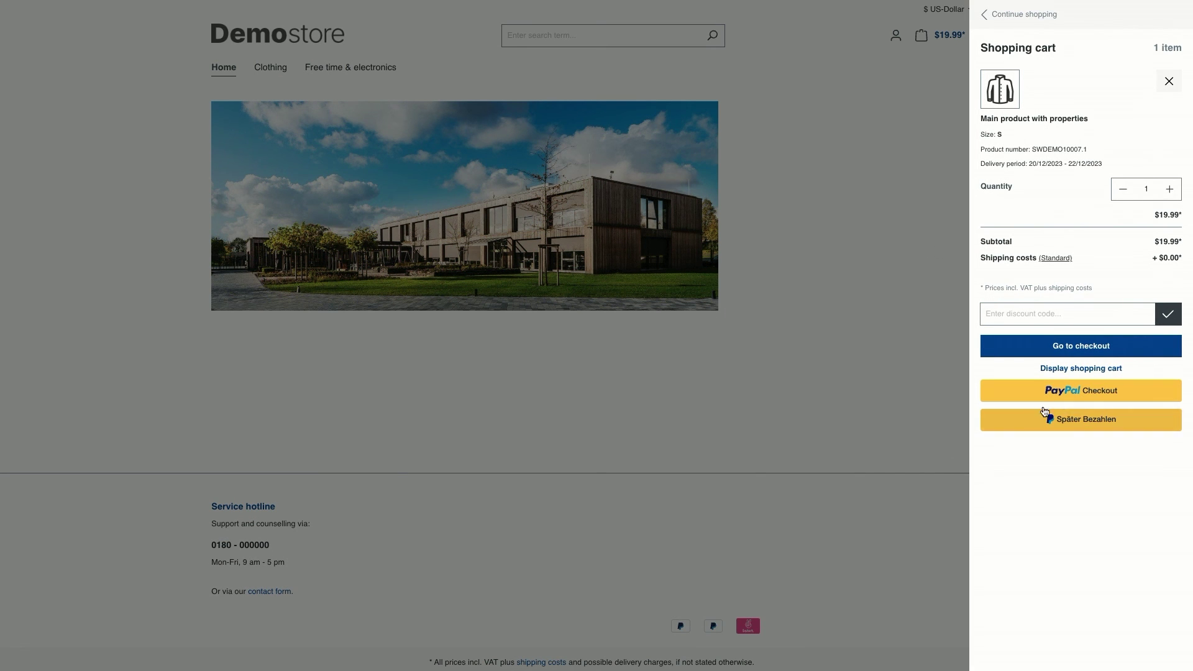
{"action": "left_click", "coordinate": [926, 350]}
{"action": "left_click", "coordinate": [281, 71]}
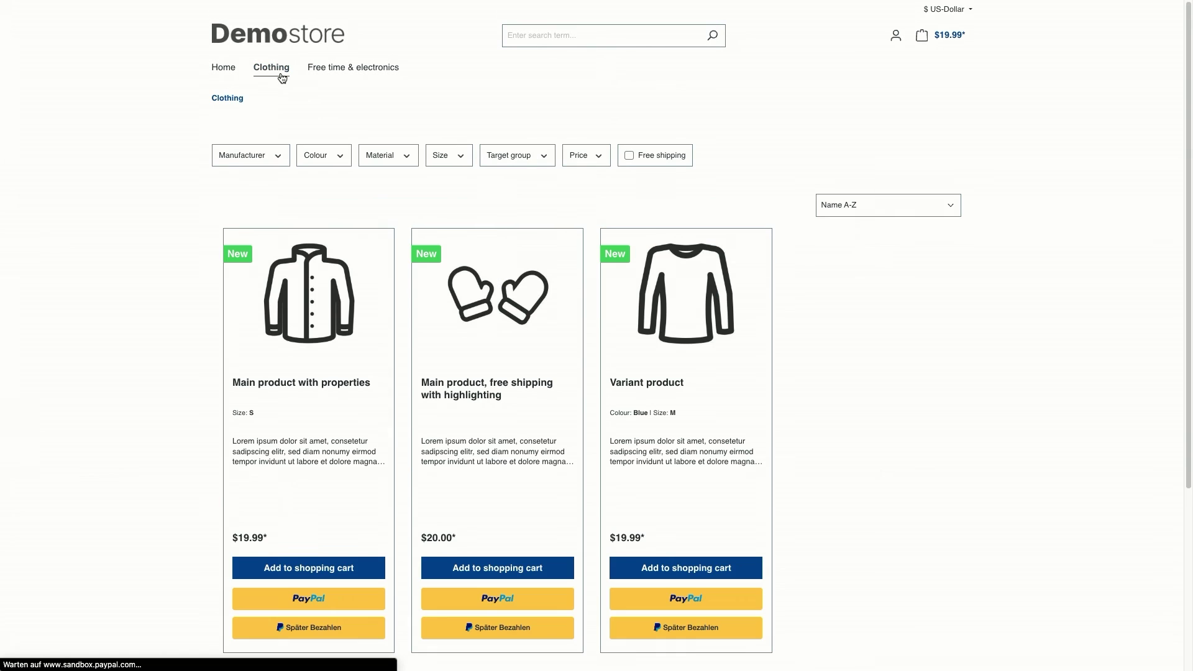
{"action": "scroll", "coordinate": [839, 374], "scroll_direction": "down", "scroll_amount": 1}
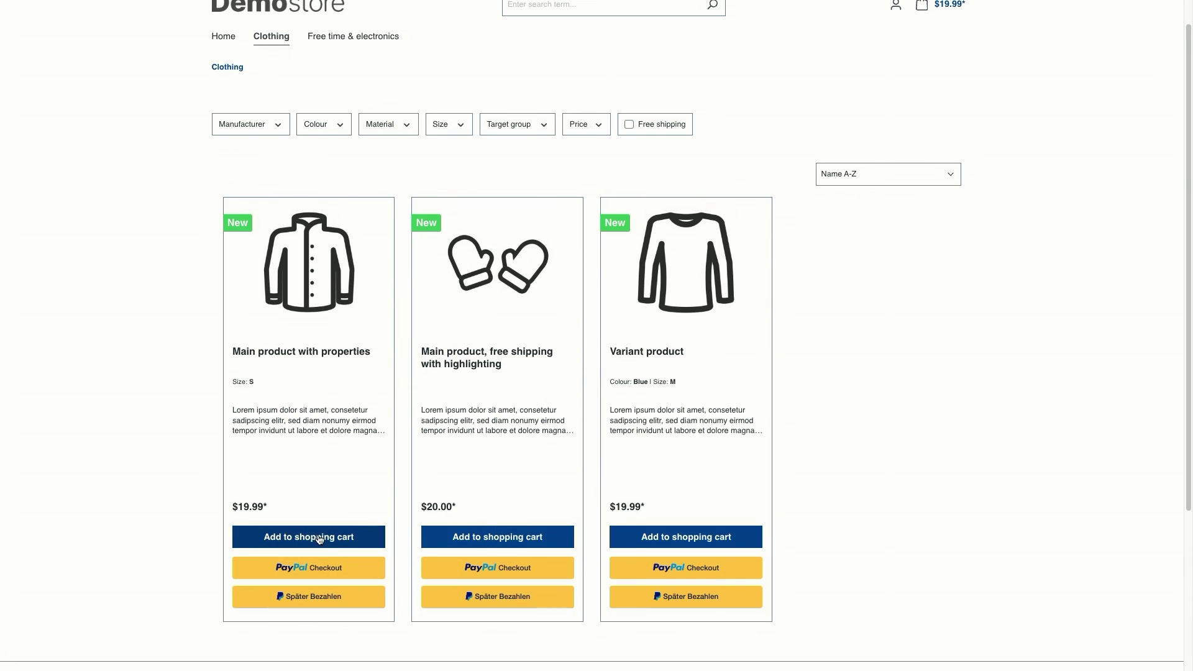
Check the PayPal buttons on the detail page of "Main product with properties" and on the full shopping cart page.
{"action": "left_click", "coordinate": [298, 284]}
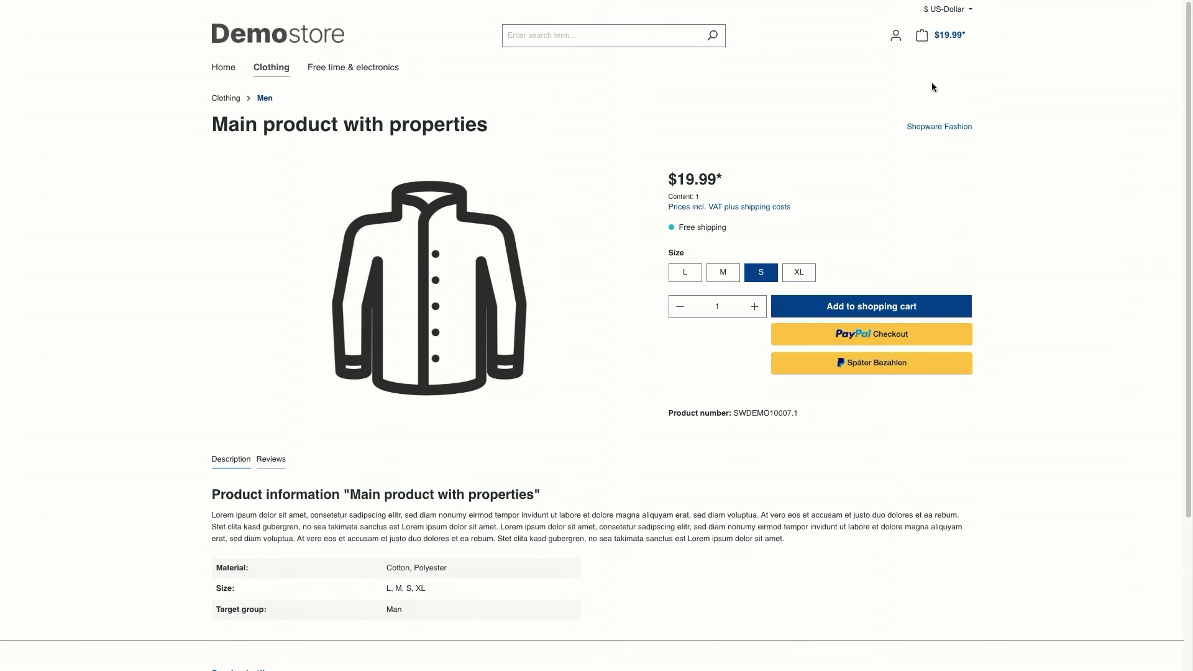
{"action": "left_click", "coordinate": [947, 44]}
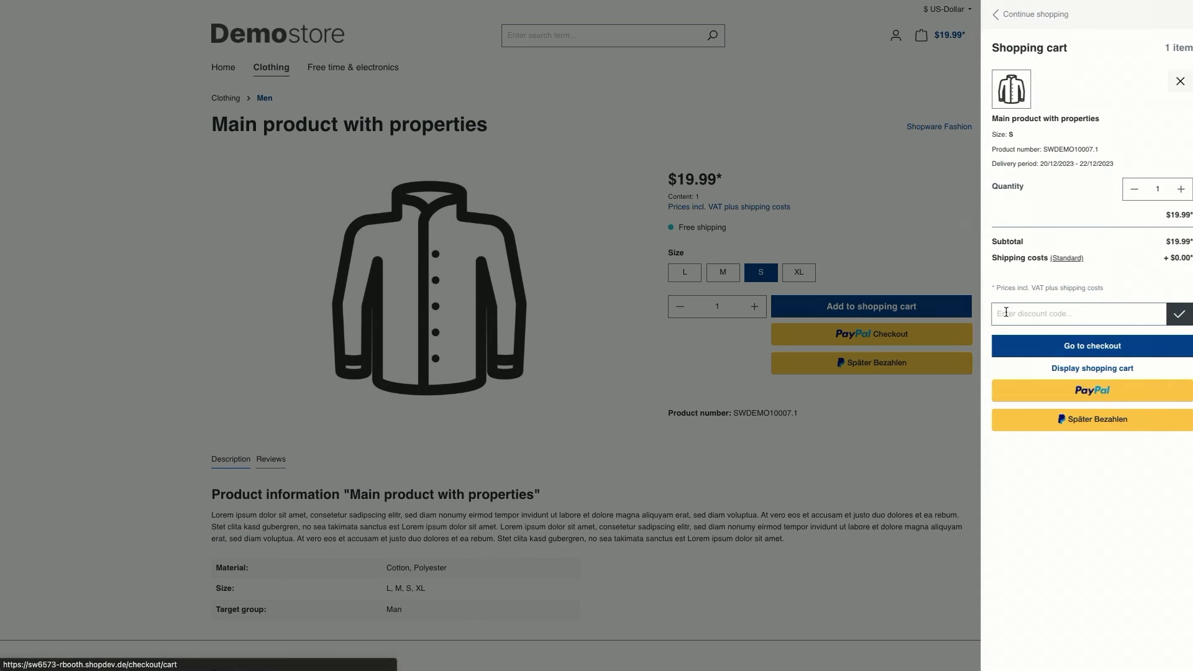
{"action": "left_click", "coordinate": [1081, 370]}
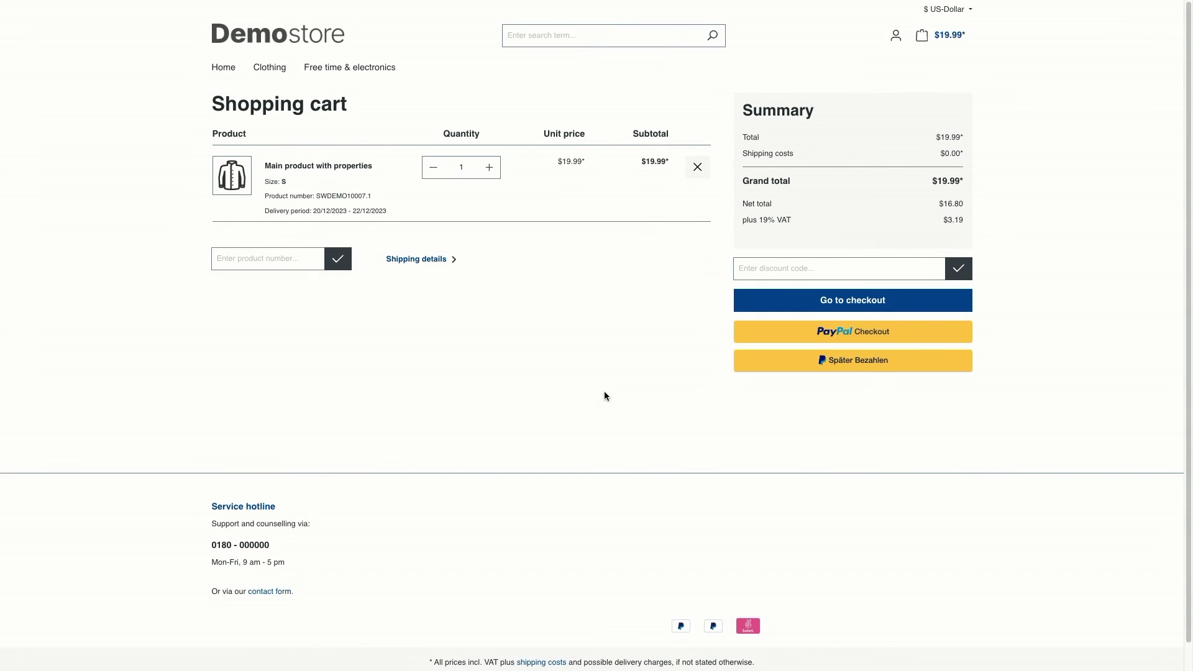